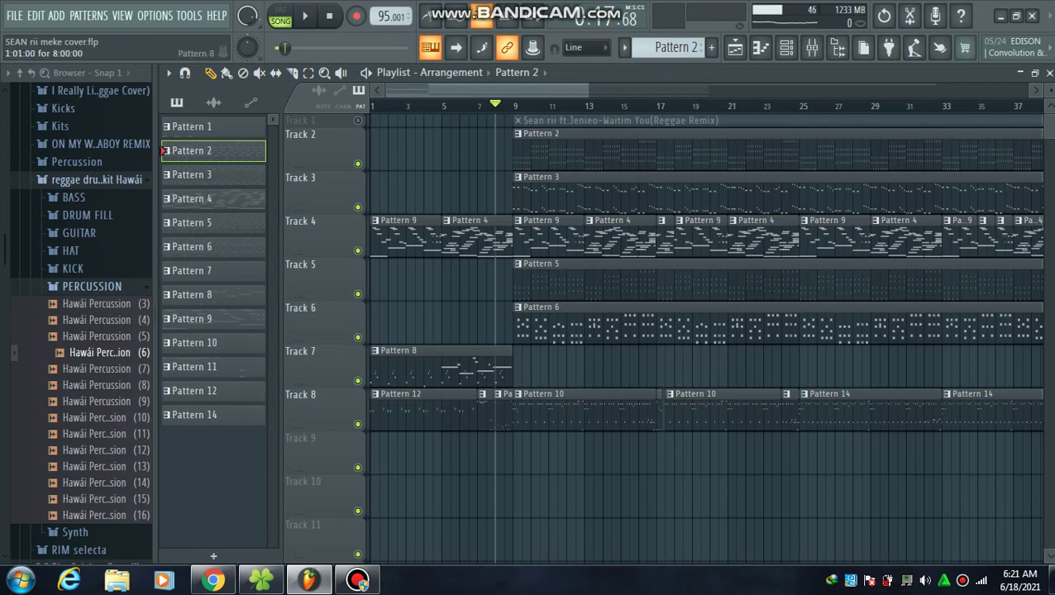
Open Pattern 9 from track 4 in the piano roll and show its FL Keys instrument.
double_click(382, 238)
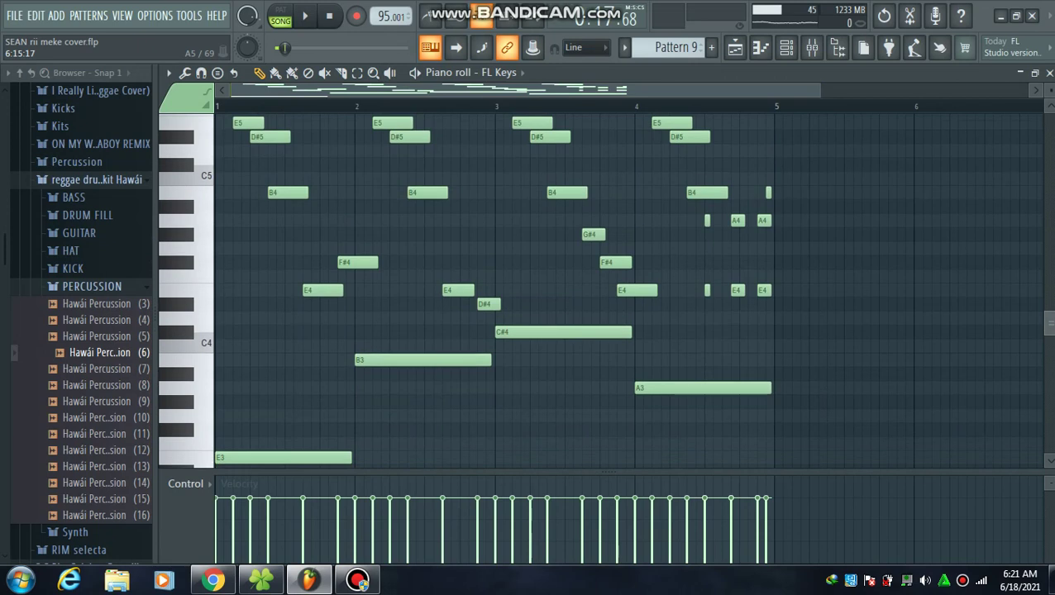
click(786, 47)
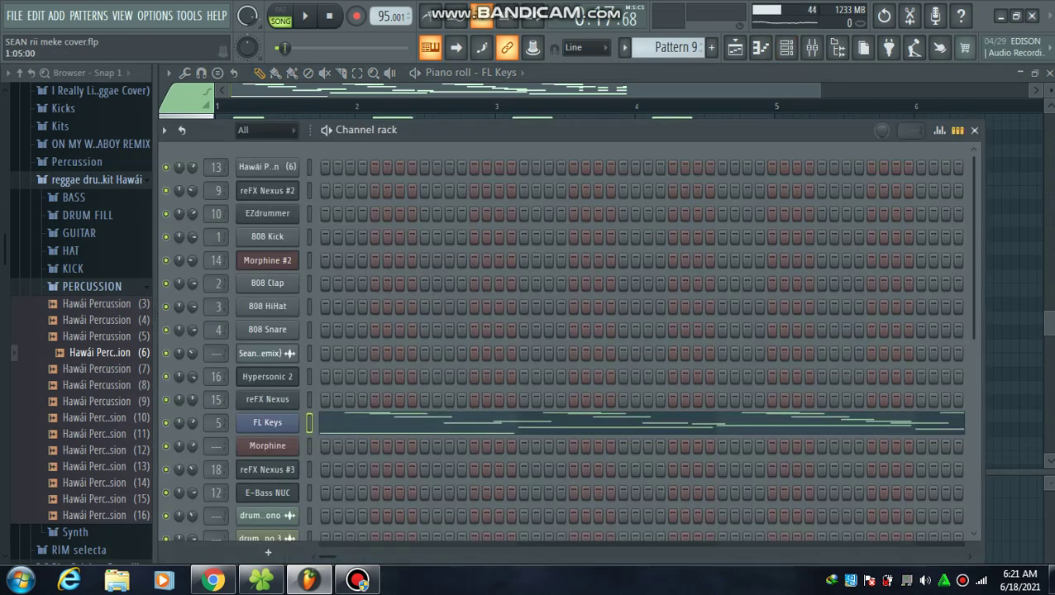
click(259, 422)
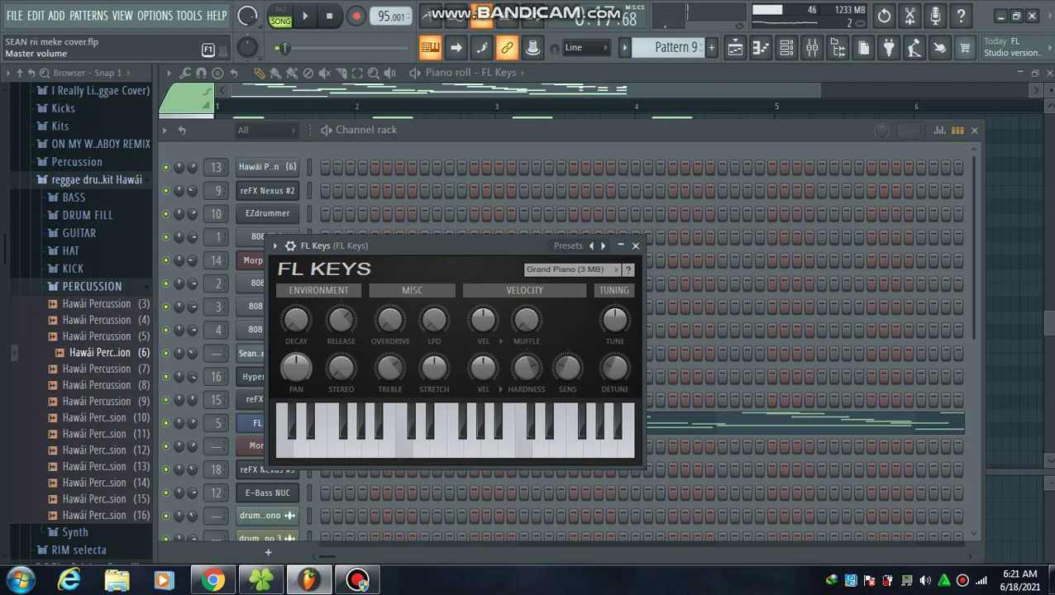
Play back Pattern 9 with its notes in view, and stop the playback.
click(612, 73)
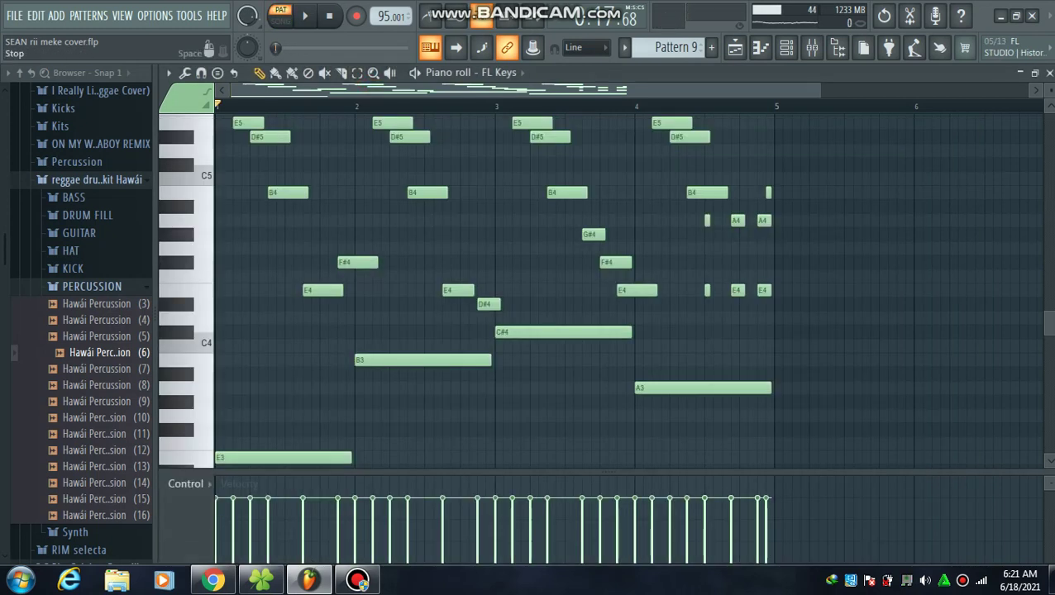
click(305, 15)
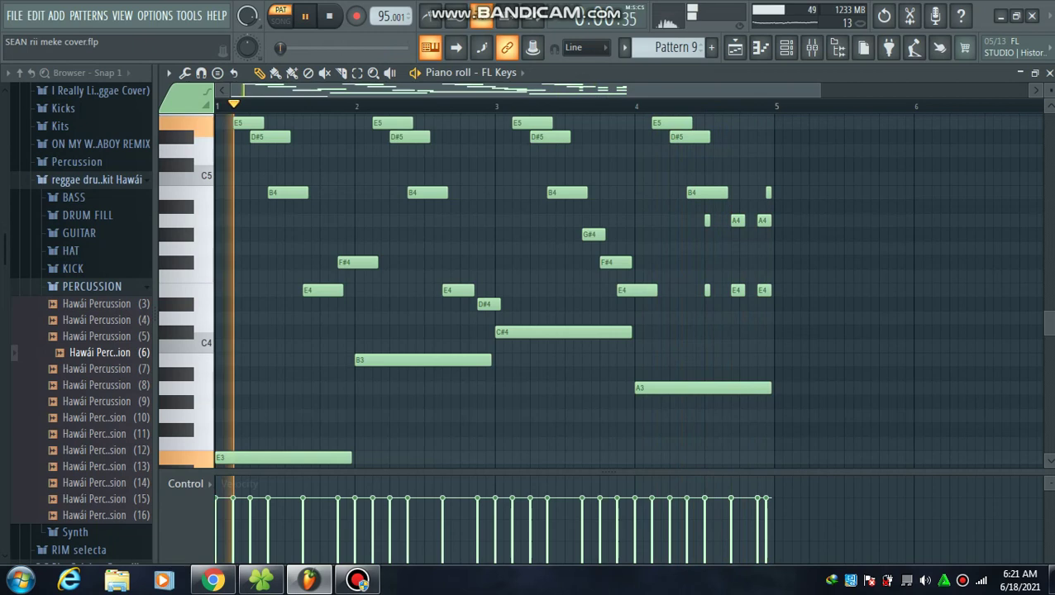
click(329, 15)
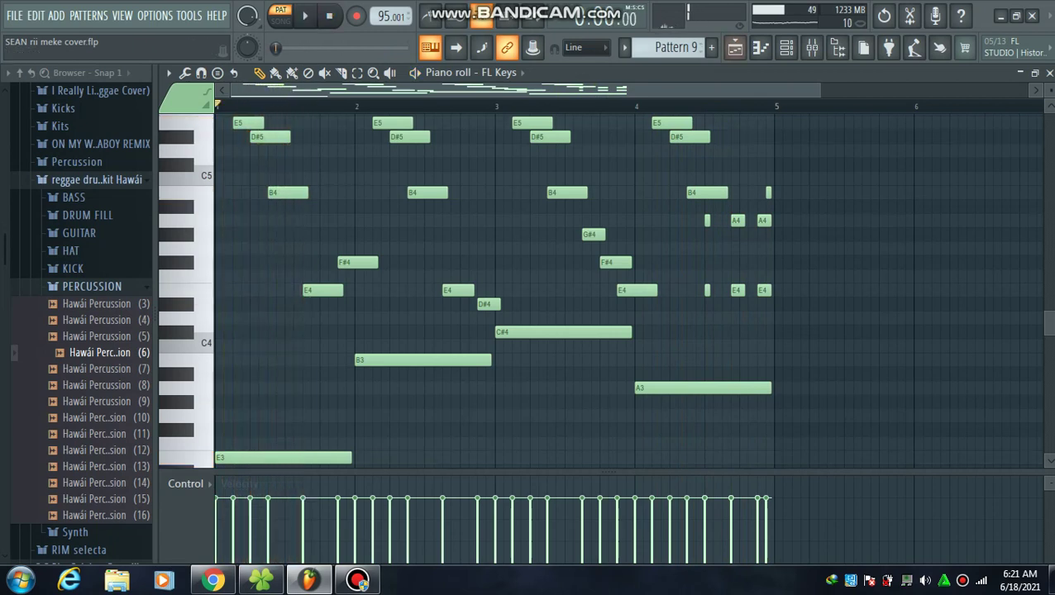
Open Pattern 4 from track 4 in the piano roll and clear its time selection.
click(735, 47)
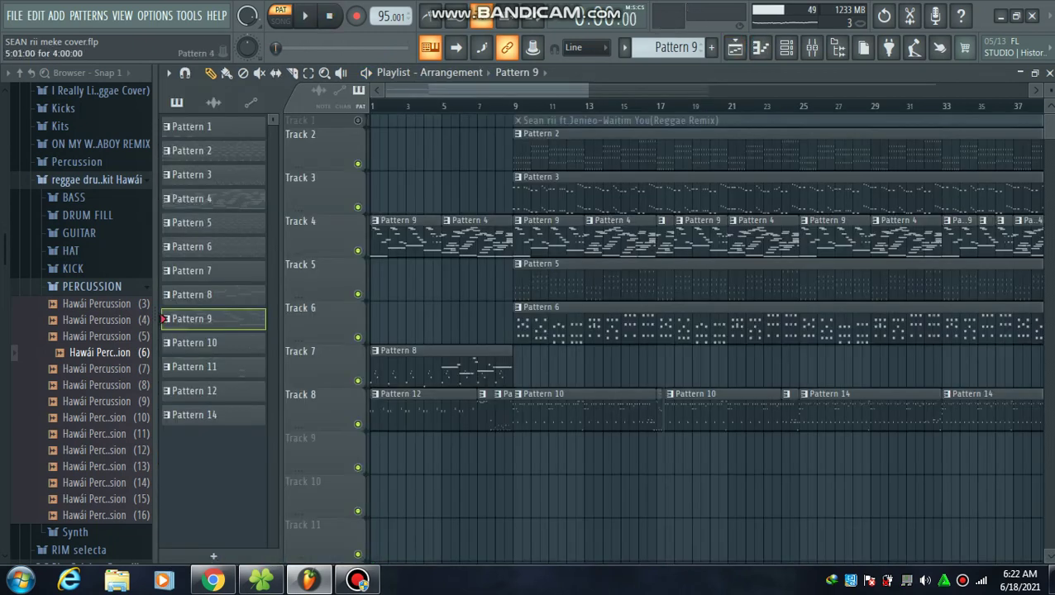
double_click(463, 238)
drag(563, 90, 231, 90)
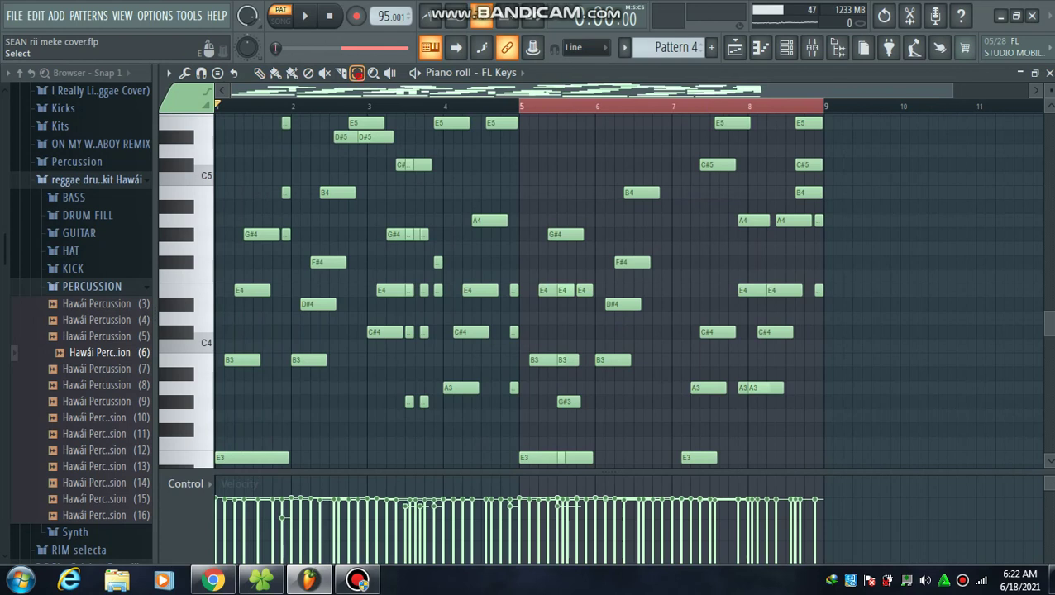
click(246, 102)
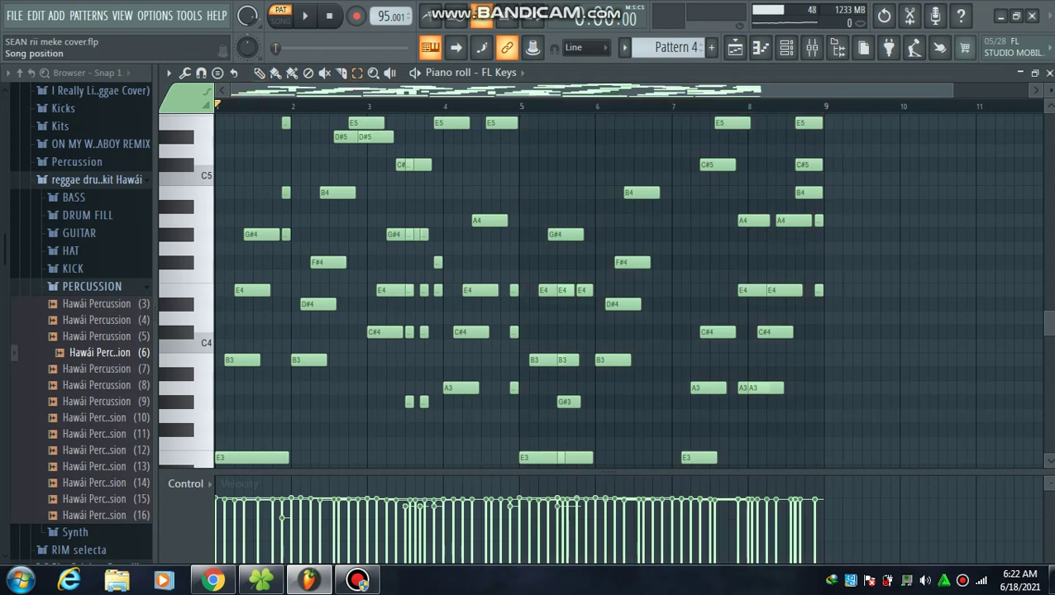
Show the FL Keys instrument that plays Pattern 4.
click(785, 47)
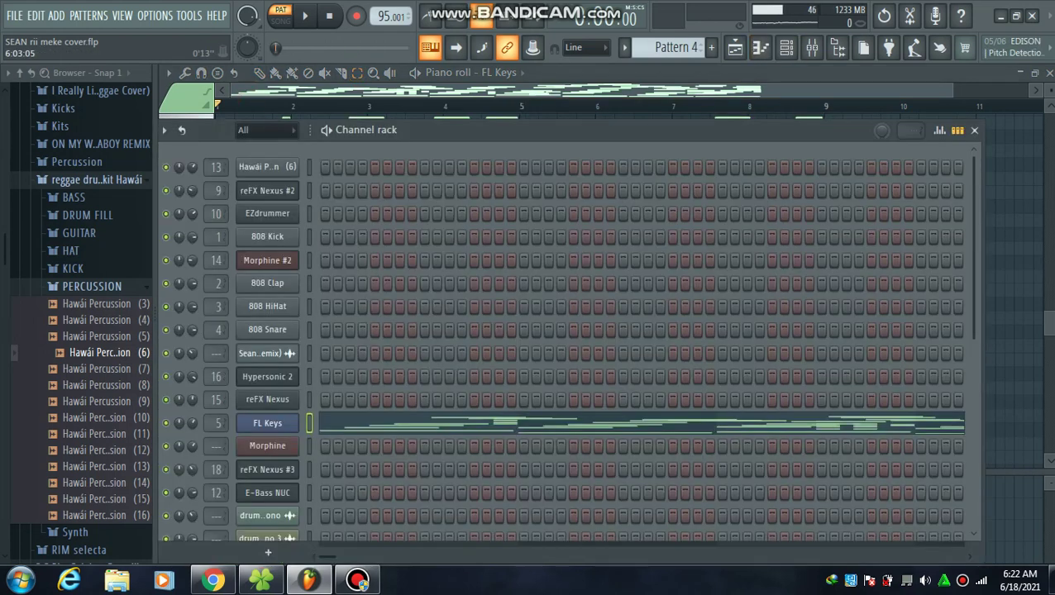
click(277, 422)
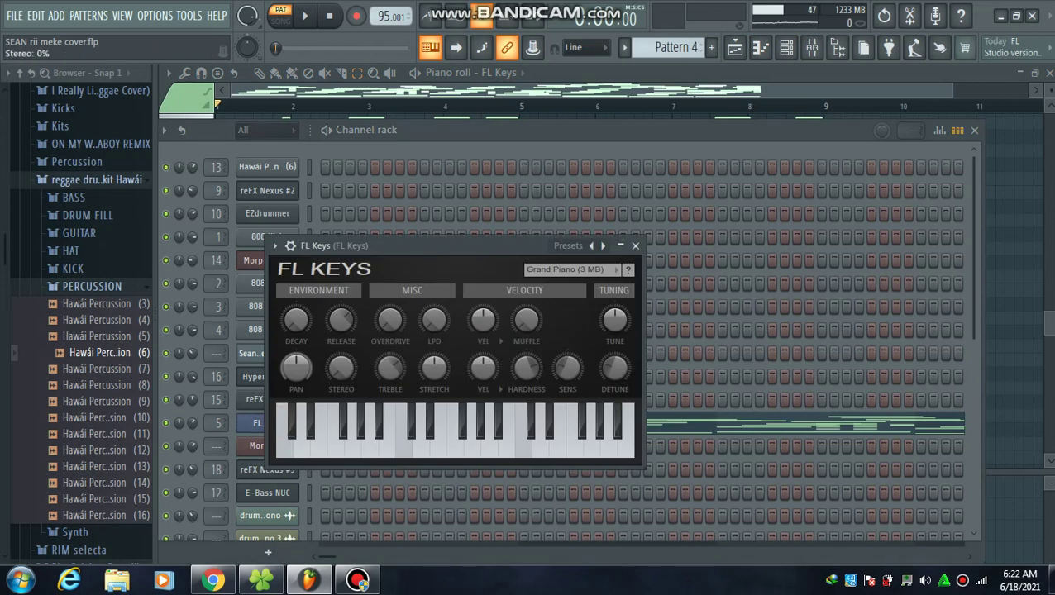
click(735, 47)
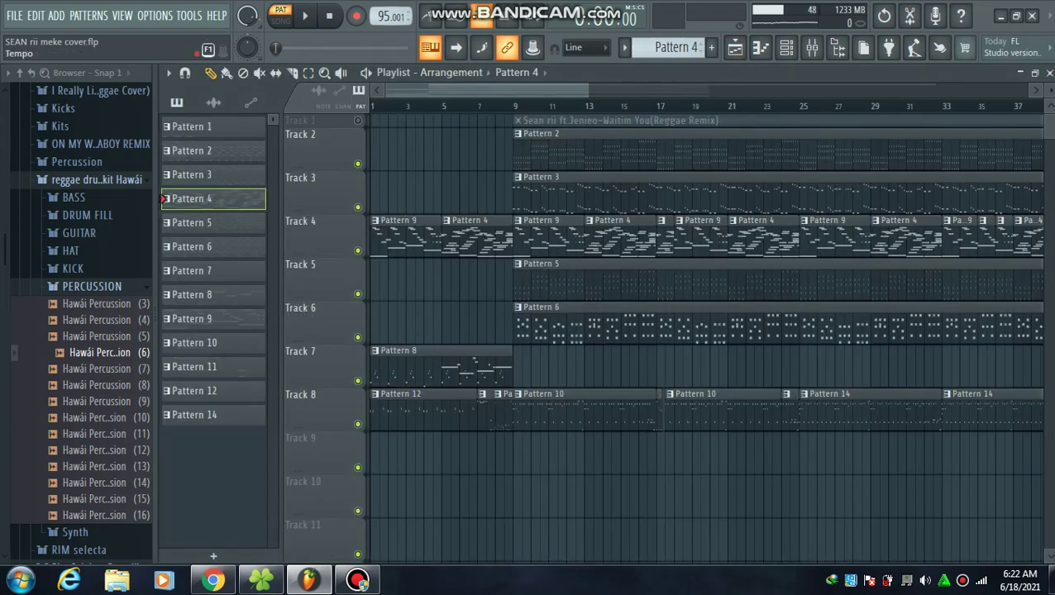
click(735, 47)
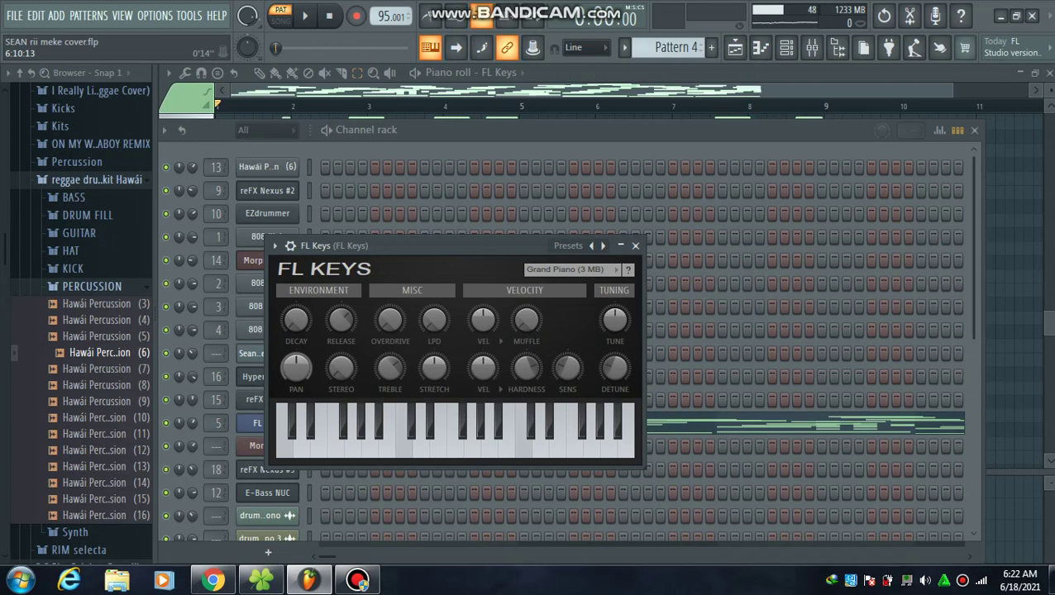
Play back Pattern 4 while viewing its lower and upper notes in the piano roll, and stop the playback.
click(642, 72)
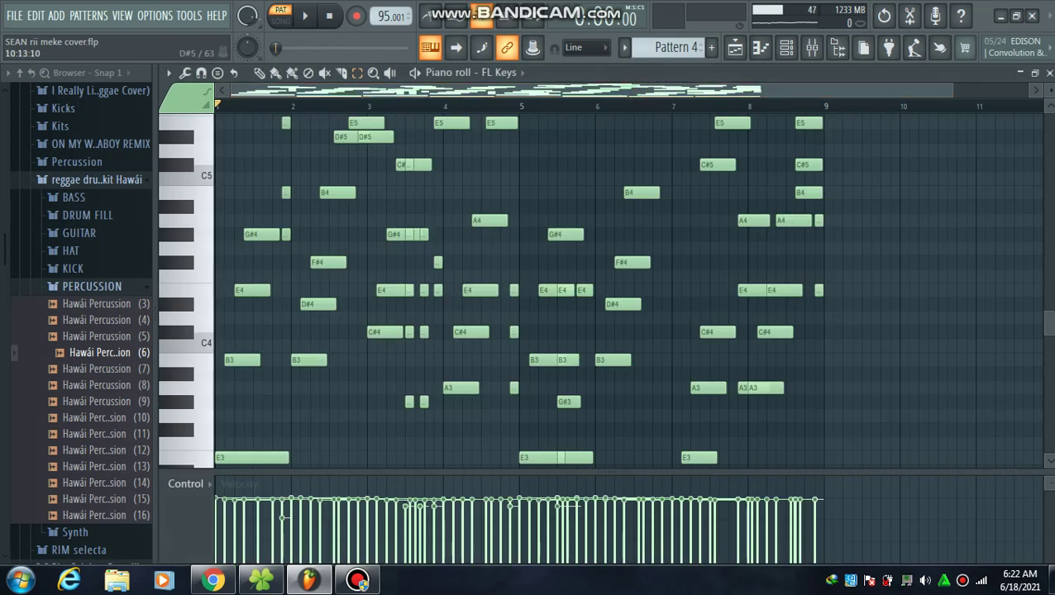
mouse_move(1050, 324)
mouse_down()
mouse_move(1050, 351)
mouse_move(1050, 320)
mouse_up()
scroll(603, 289, up, 2)
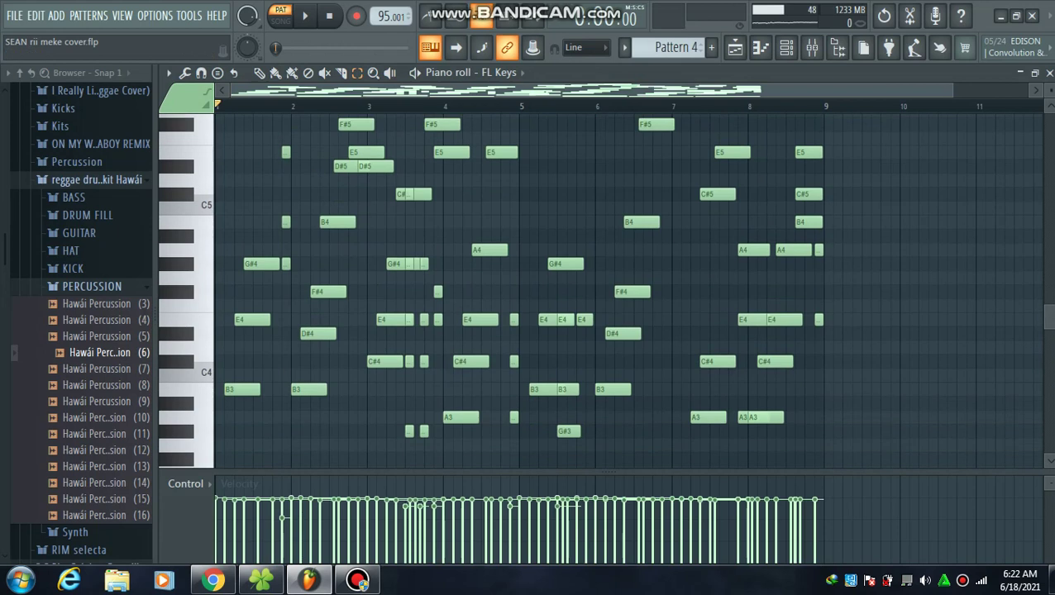
key(space)
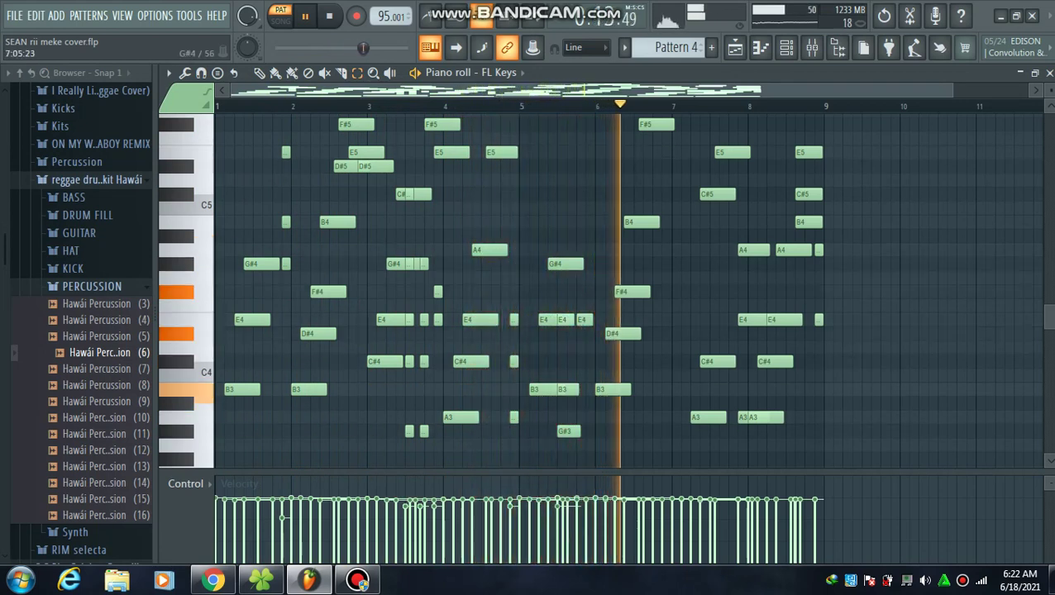
drag(1050, 317, 1050, 331)
scroll(599, 289, up, 8)
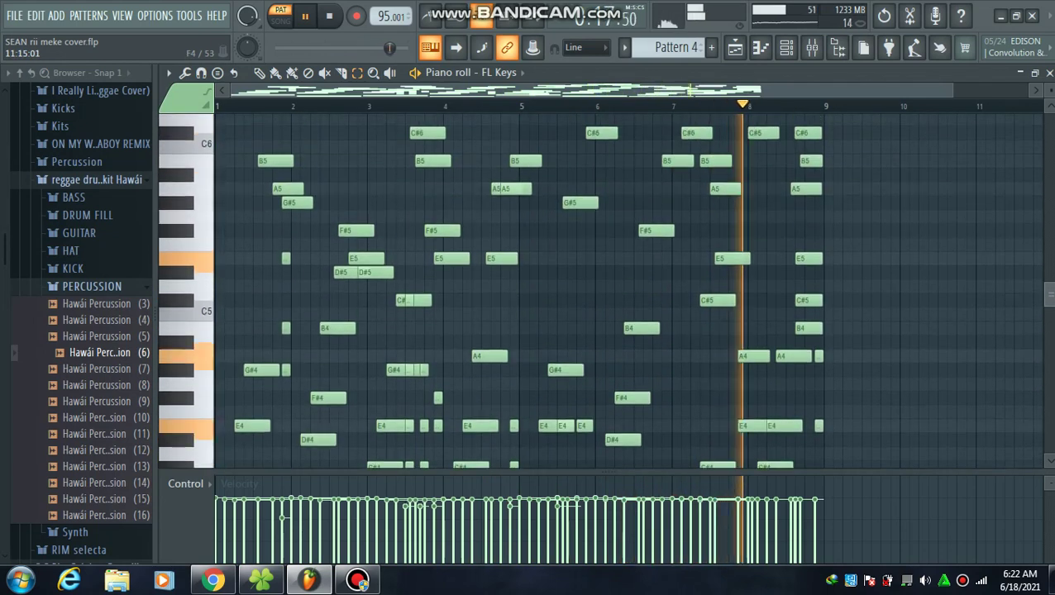
scroll(600, 289, up, 2)
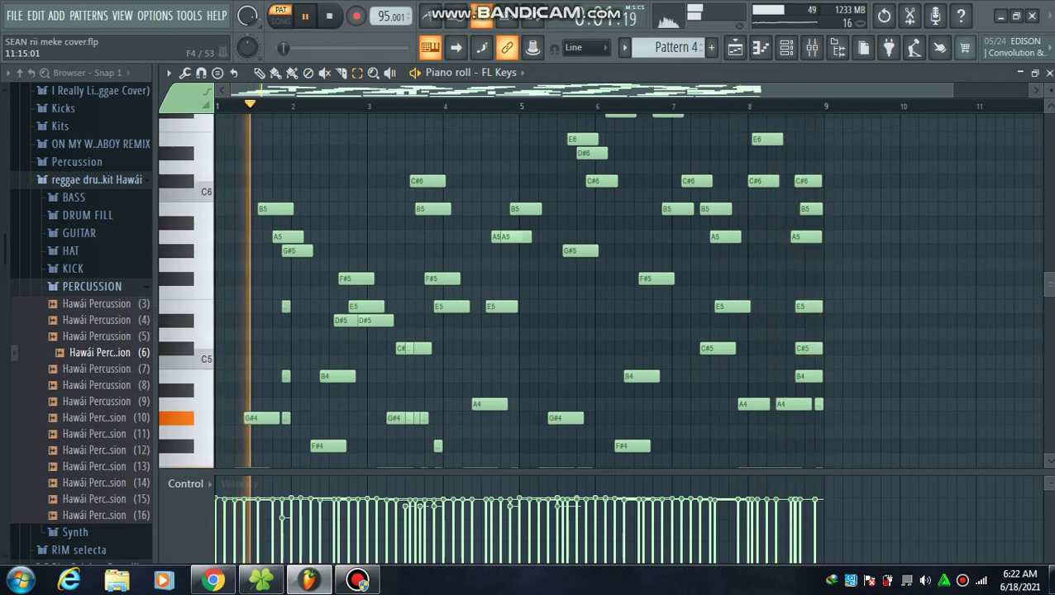
key(space)
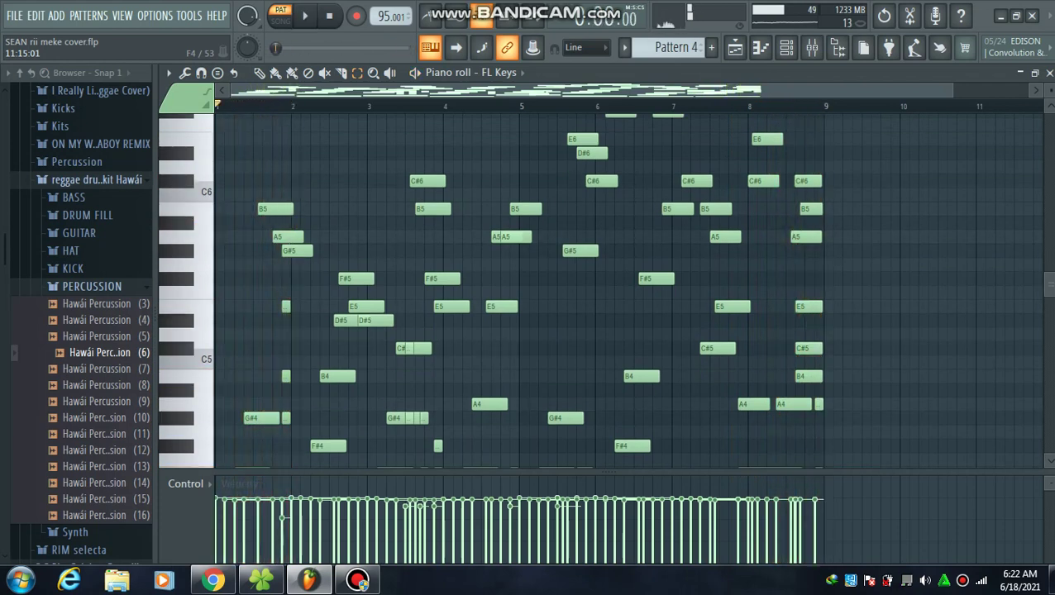
Open Pattern 8 from track 7 in the piano roll and show all its notes from bar 1.
key(F5)
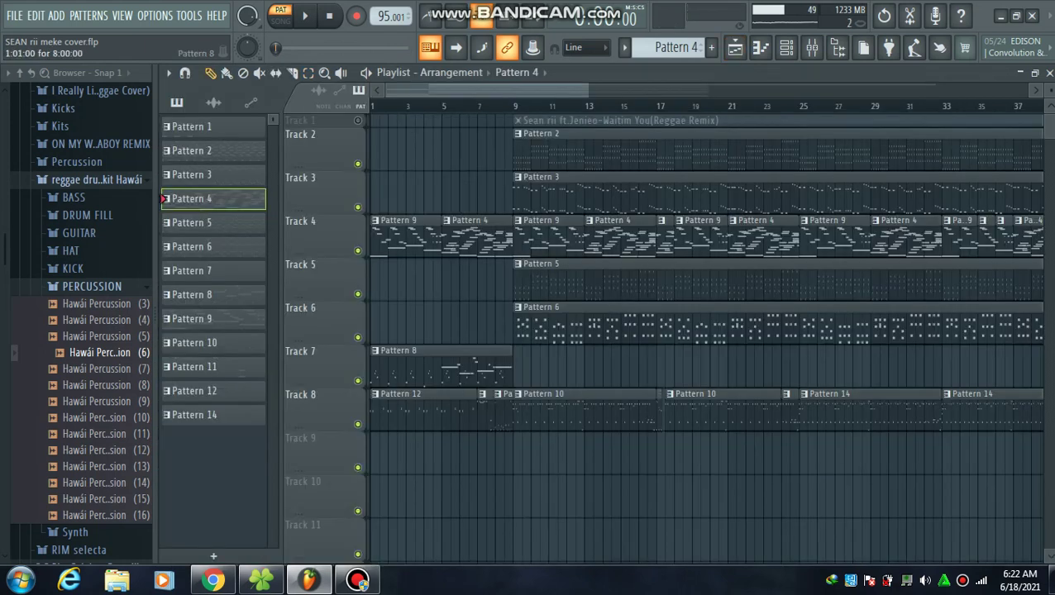
double_click(400, 370)
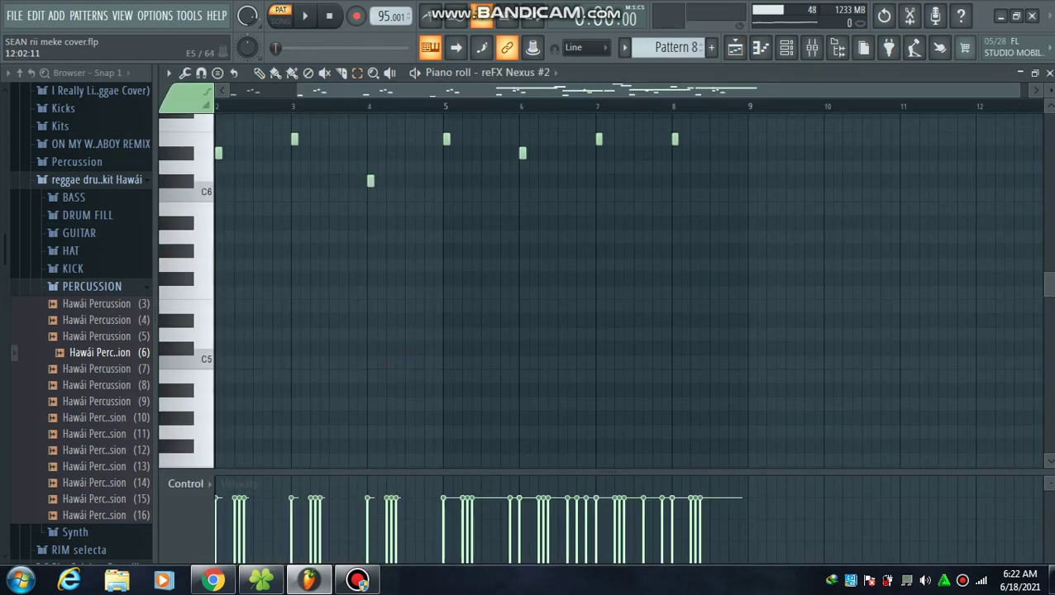
drag(1047, 286, 1048, 232)
scroll(600, 285, up, 1)
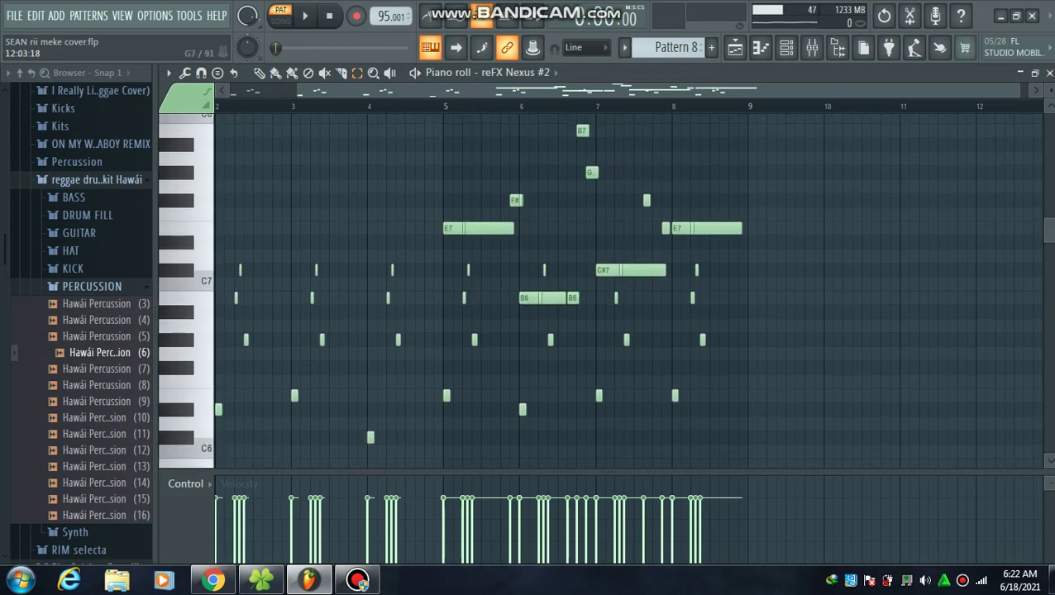
drag(688, 89, 578, 89)
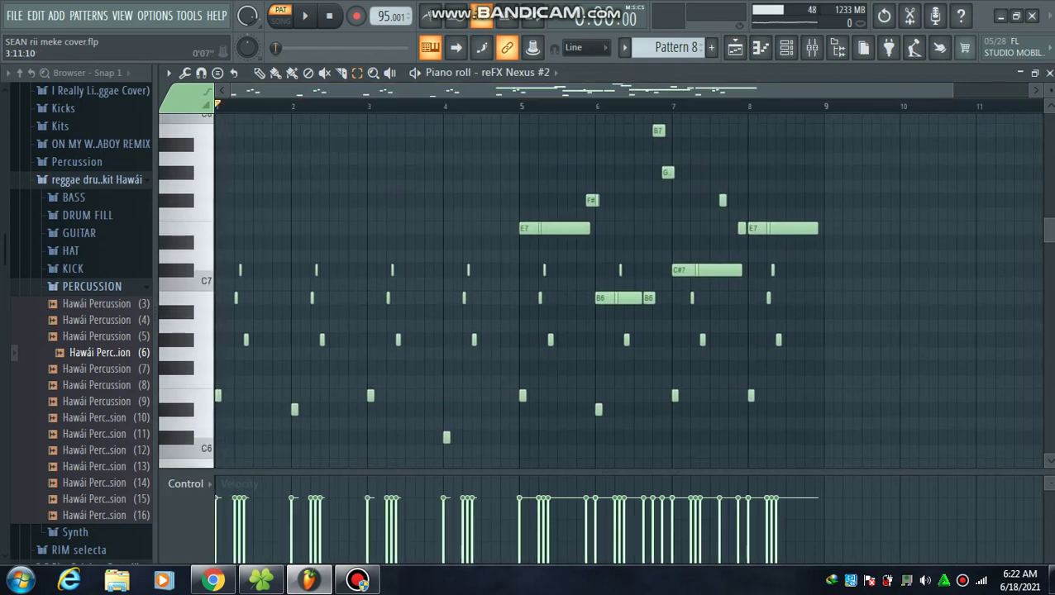
Show the reFX Nexus #2 instrument of Pattern 8 with its loaded preset.
click(785, 47)
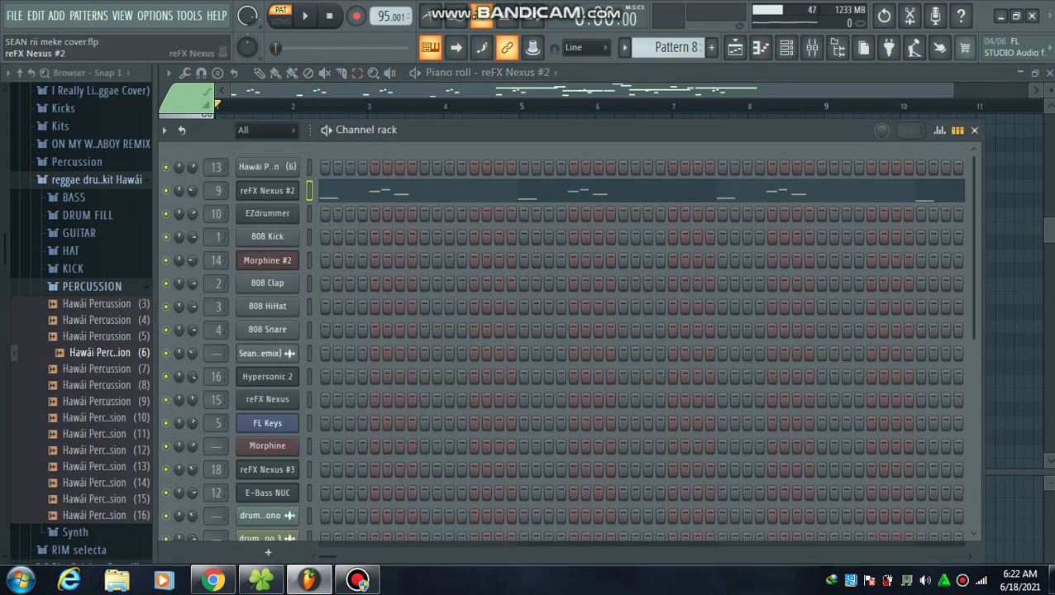
click(276, 190)
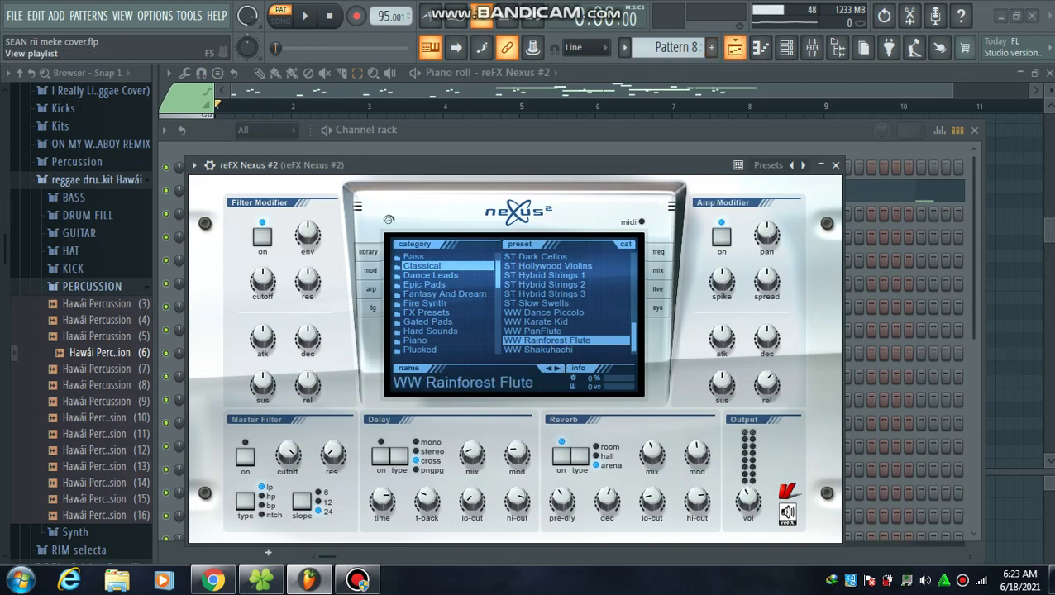
click(735, 47)
click(735, 47)
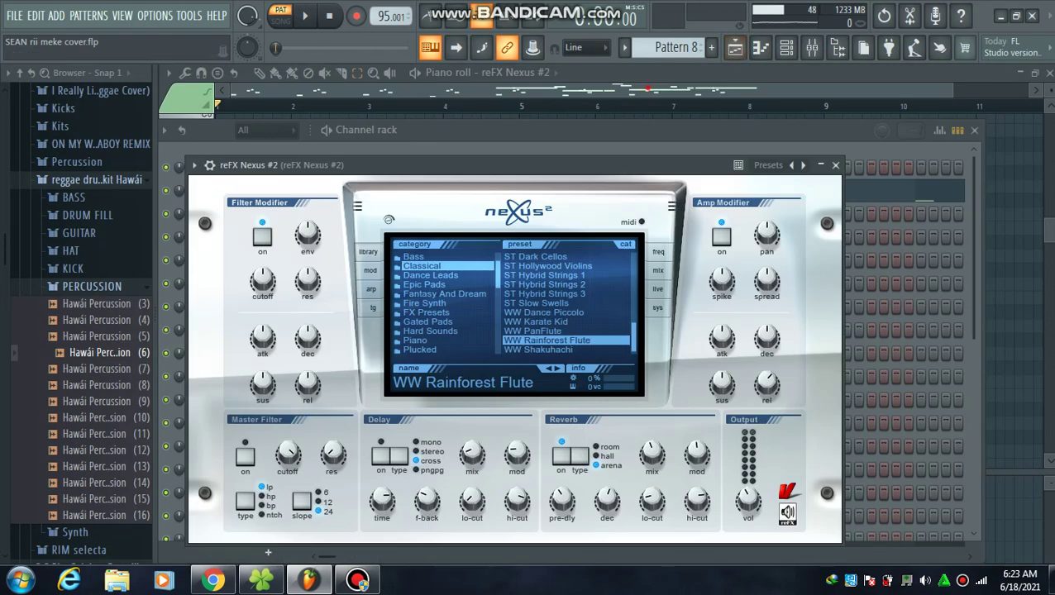
Play back Pattern 8 in the piano roll and return to the playlist.
click(761, 47)
click(305, 16)
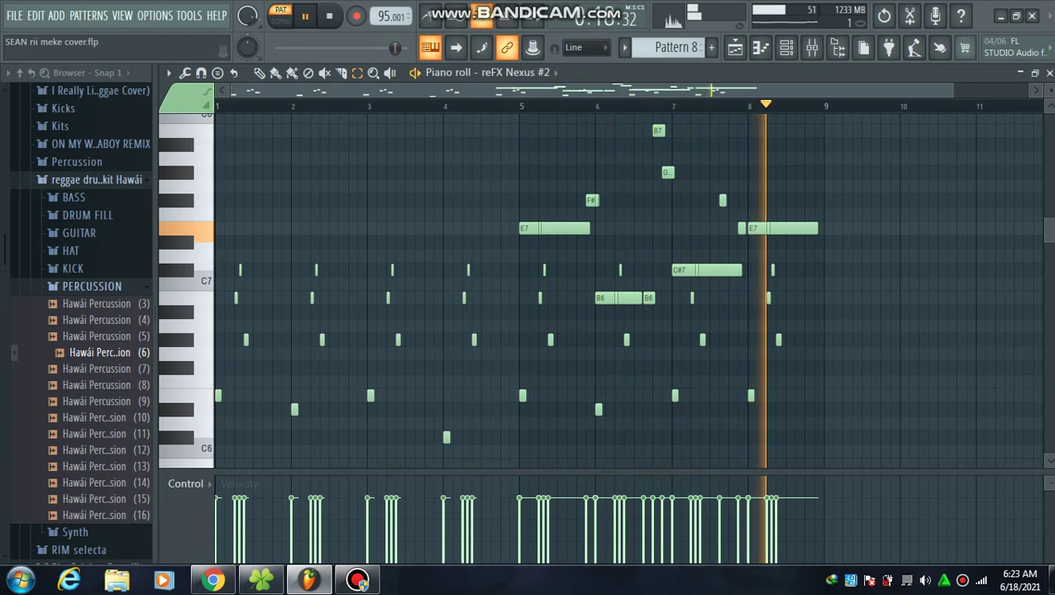
click(761, 47)
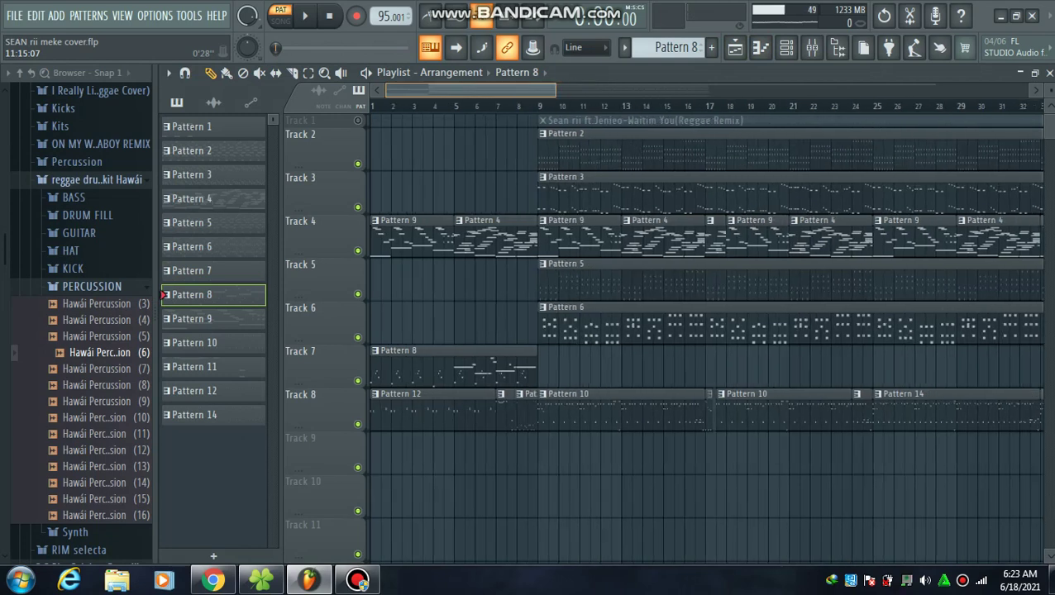
Open Pattern 12 from track 8 in the piano roll and show the drum kit of its EZdrummer instrument.
double_click(402, 394)
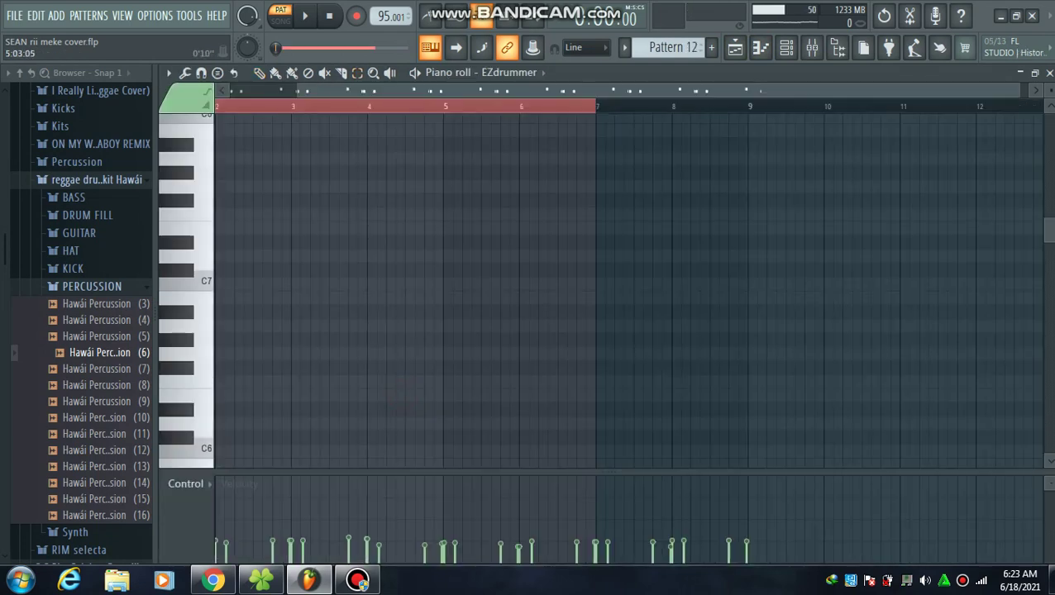
drag(454, 91, 385, 91)
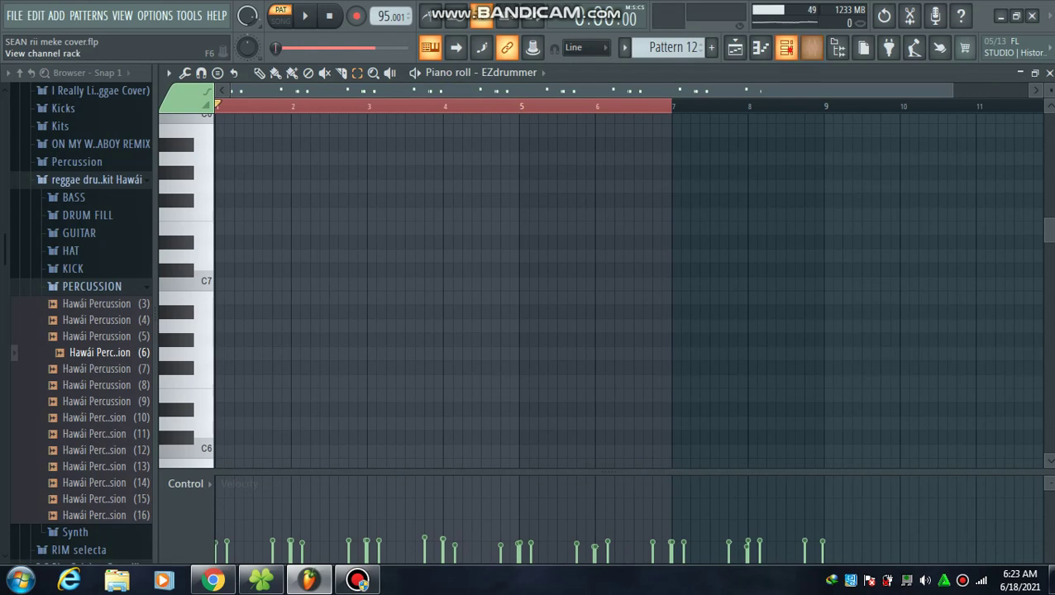
click(812, 47)
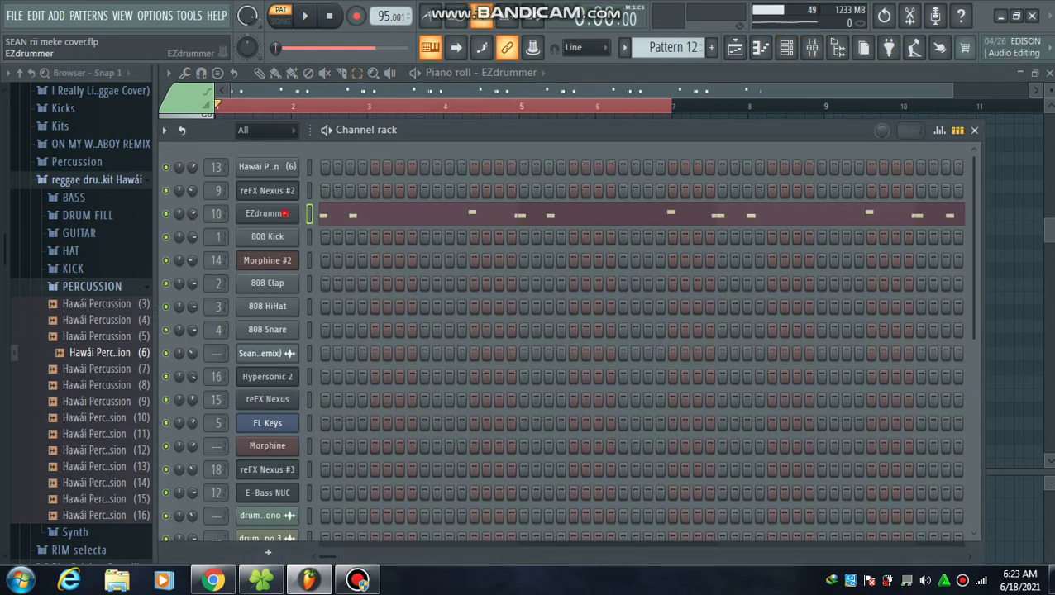
click(285, 214)
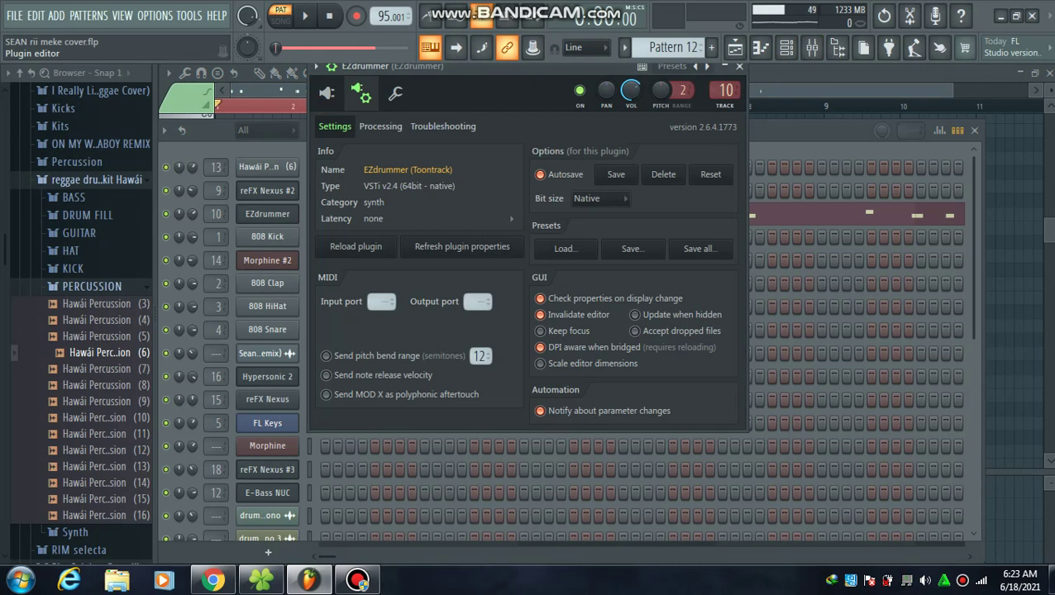
click(361, 93)
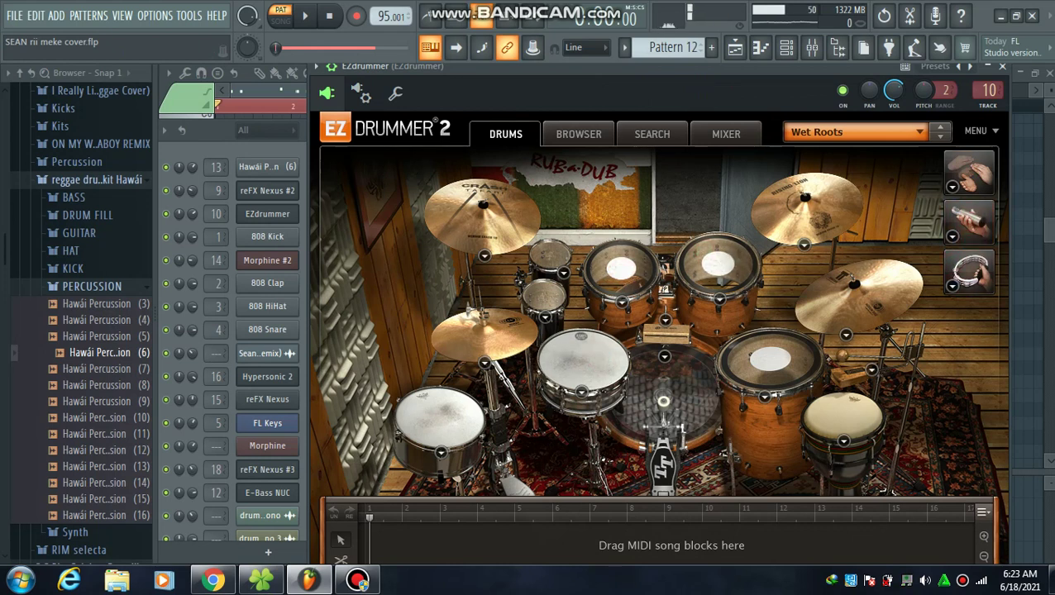
Play back Pattern 12 while showing its EZdrummer notes in the piano roll, and return to the playlist.
key(space)
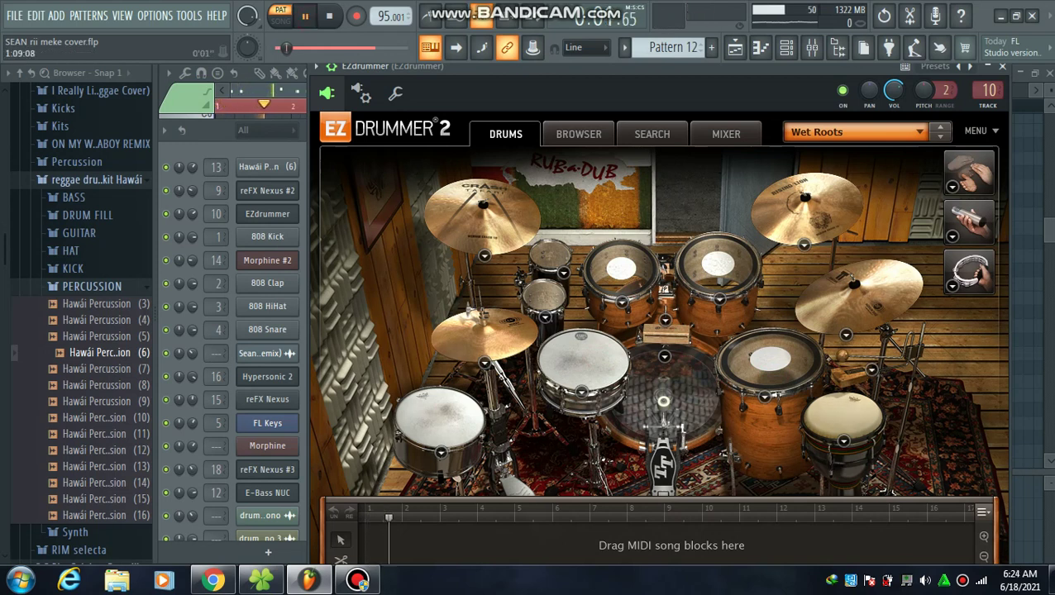
key(F7)
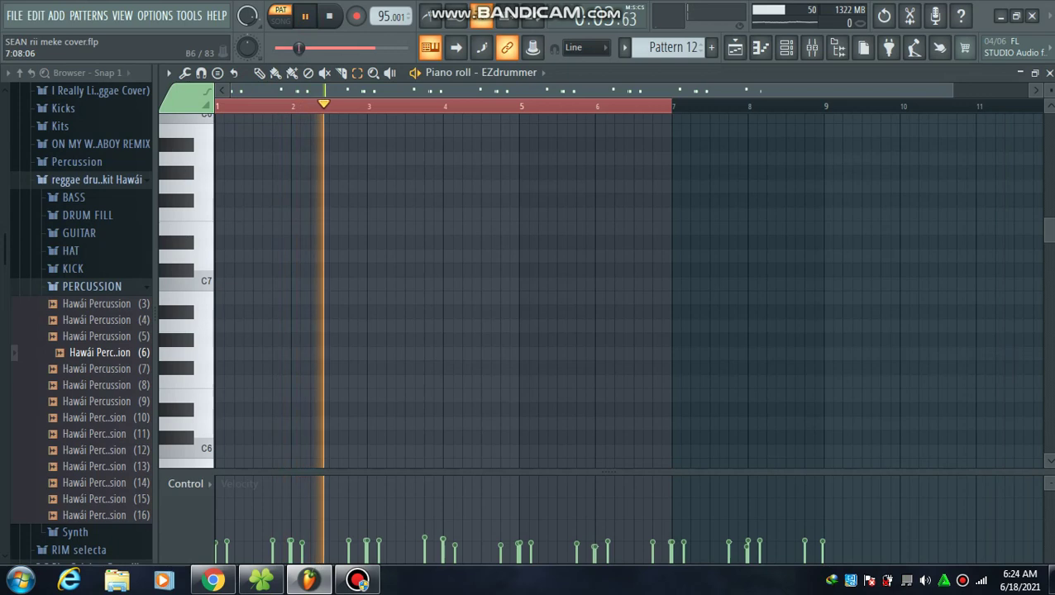
drag(1049, 231, 1050, 223)
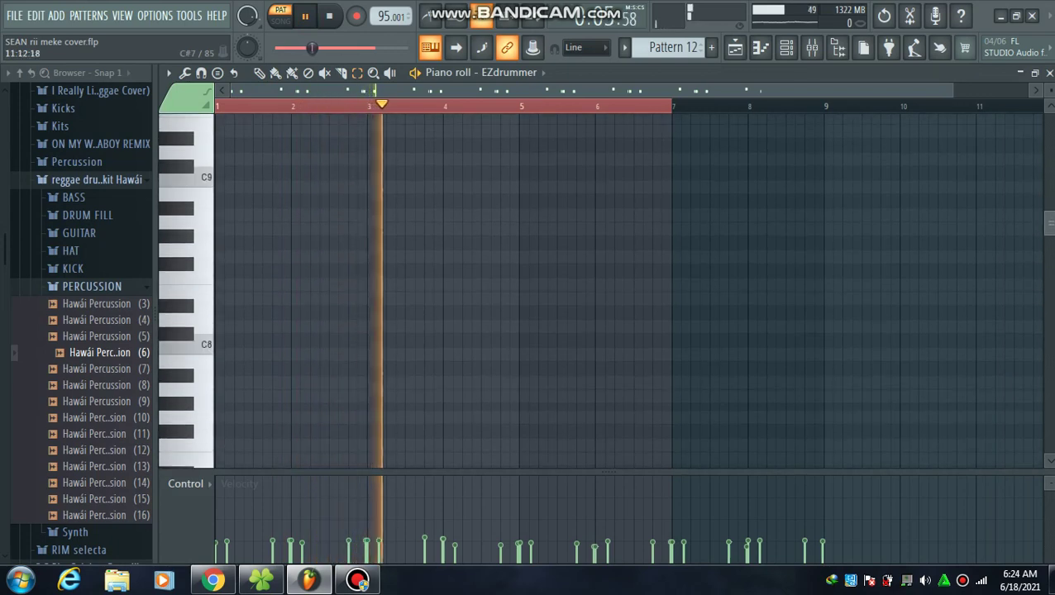
scroll(628, 290, down, 6)
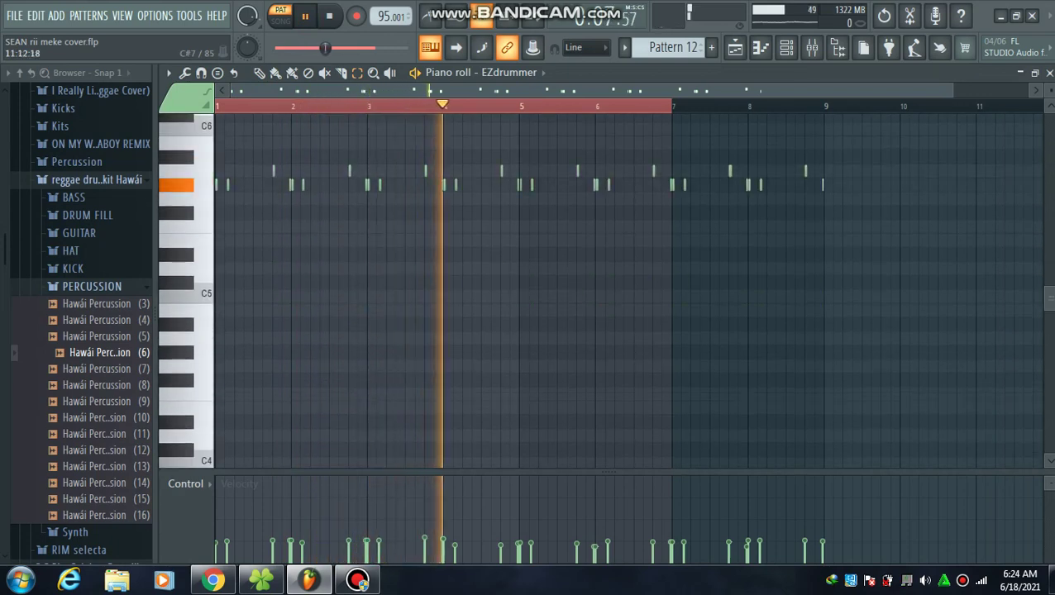
key(space)
click(735, 47)
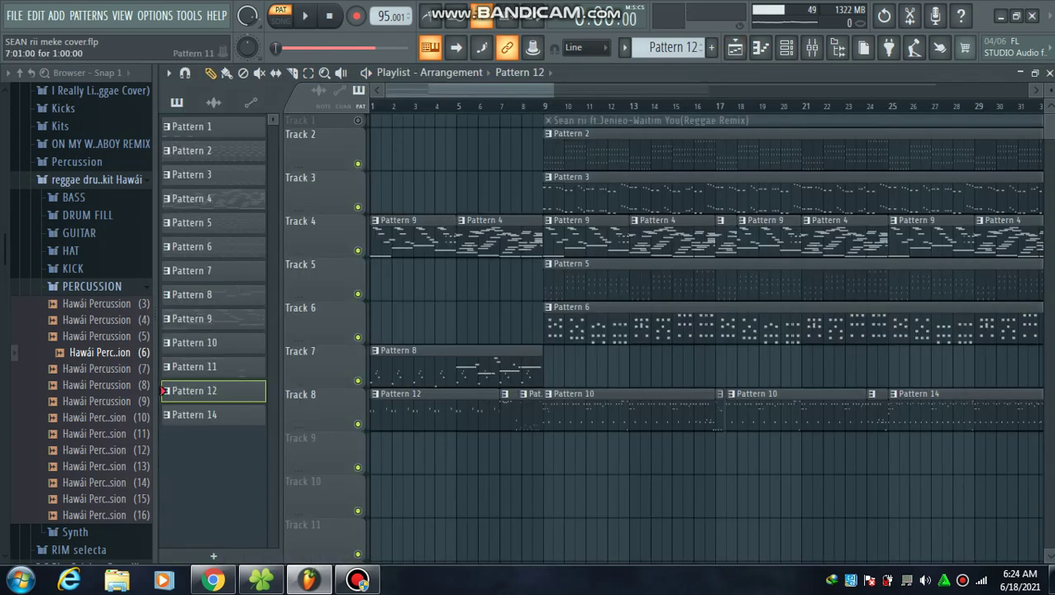
Open Pattern 11 from track 8 in the piano roll, show its notes enlarged, play it back and return to the playlist.
double_click(508, 413)
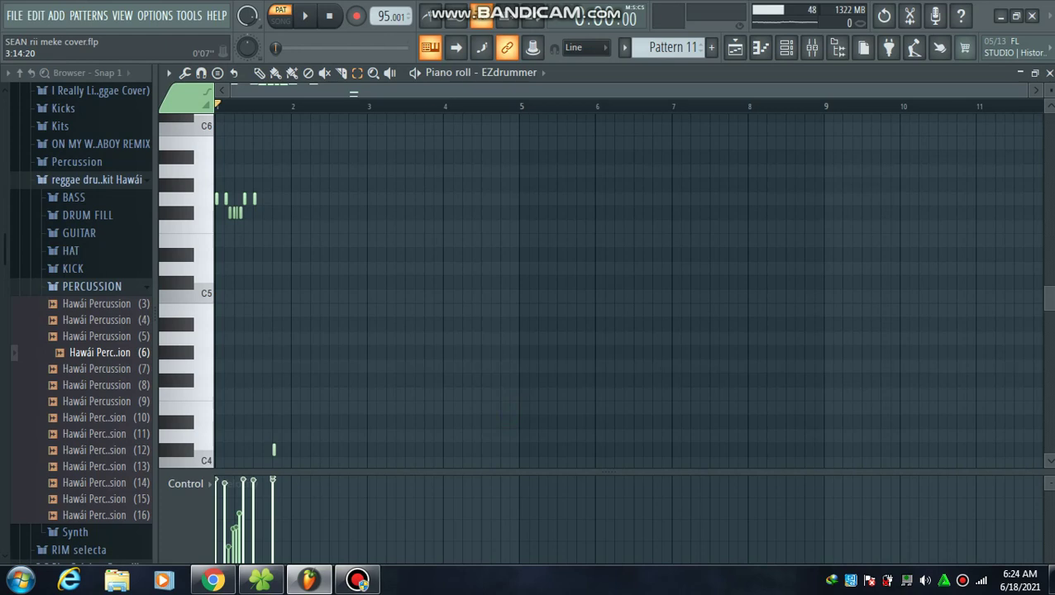
scroll(600, 291, down, 10)
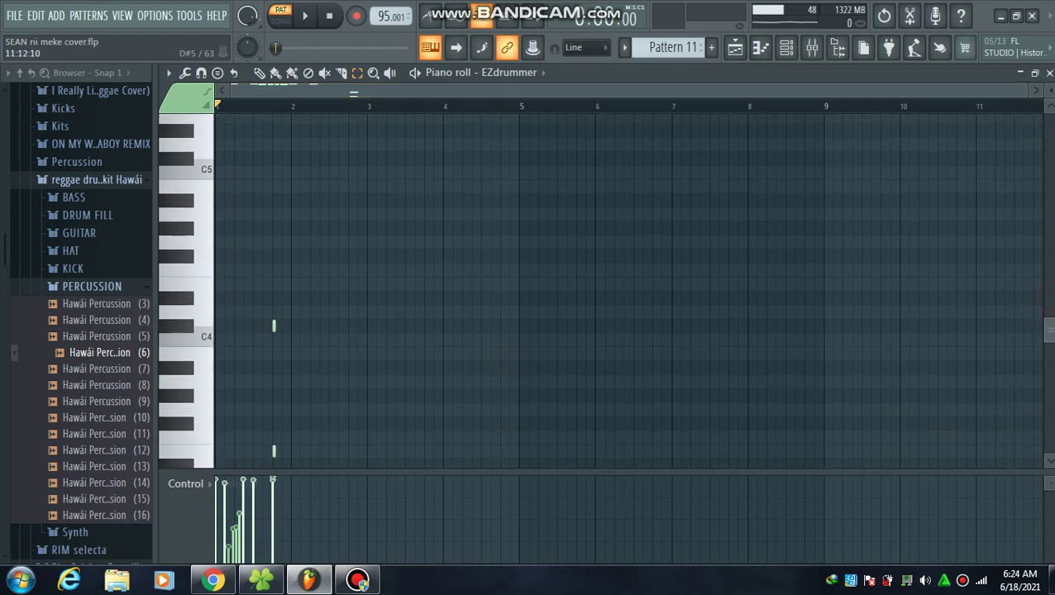
scroll(601, 292, up, 10)
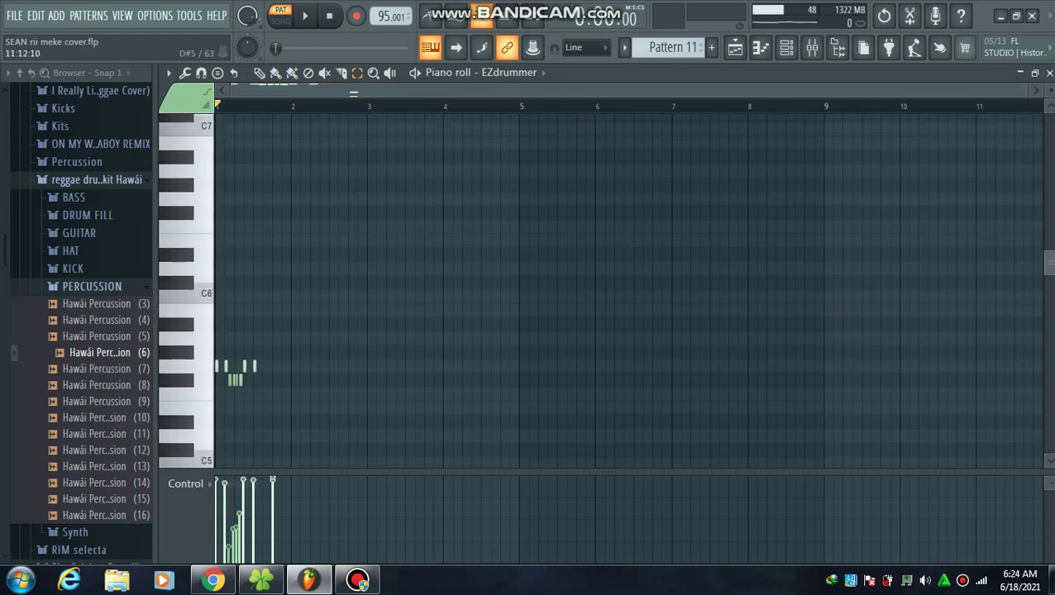
drag(1025, 91, 560, 90)
key(space)
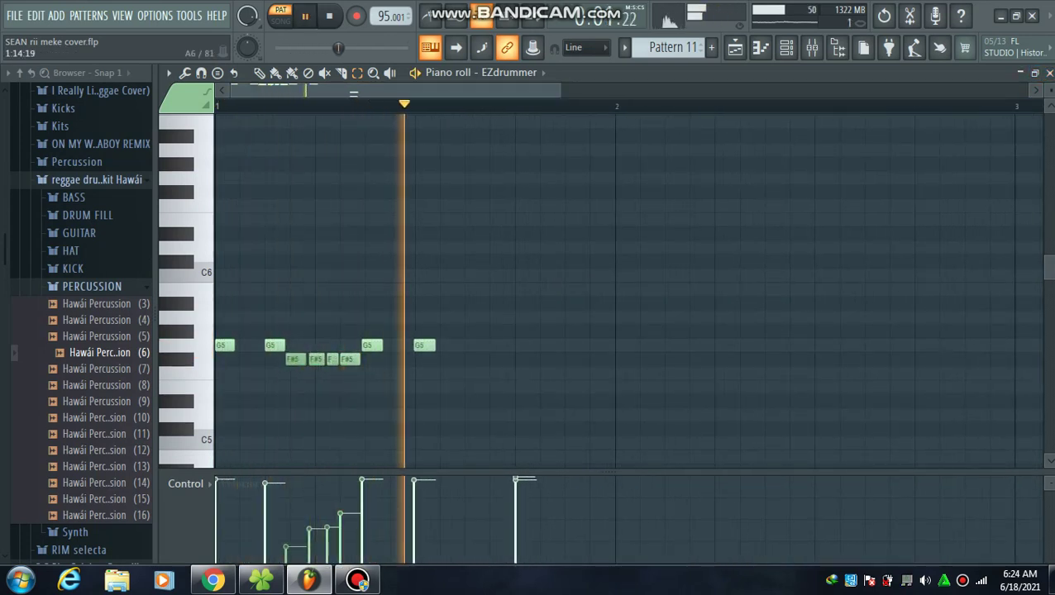
key(space)
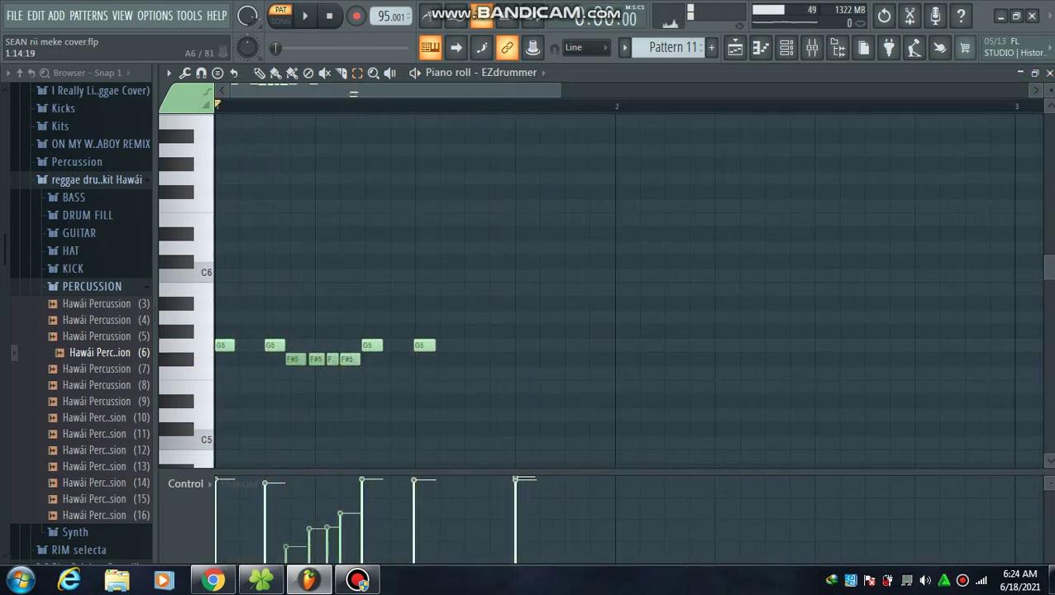
click(735, 47)
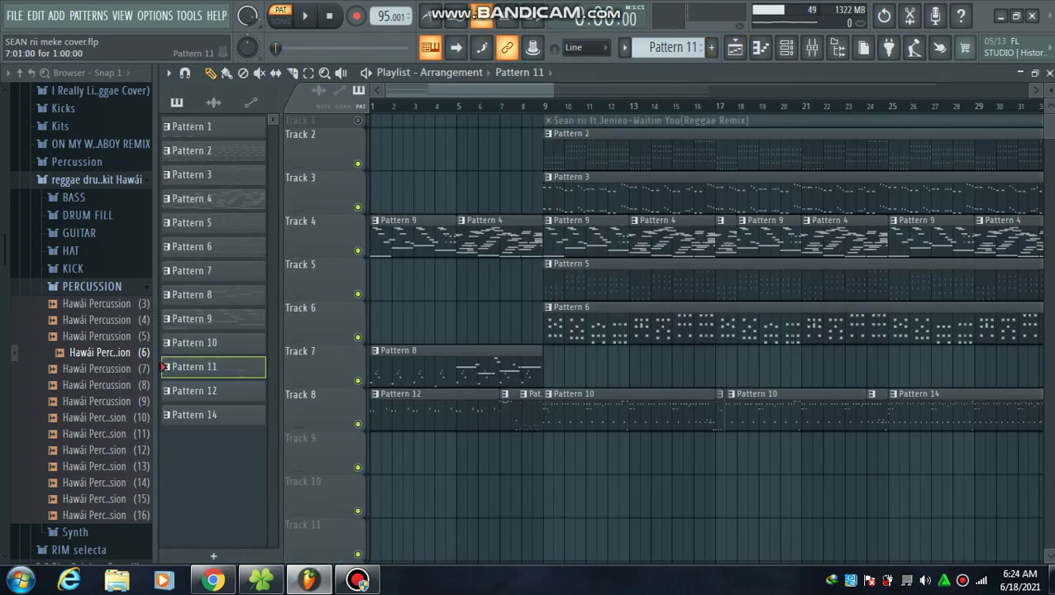
Open Pattern 7 from track 8 in the piano roll, show its EZdrummer notes and play it back.
double_click(527, 418)
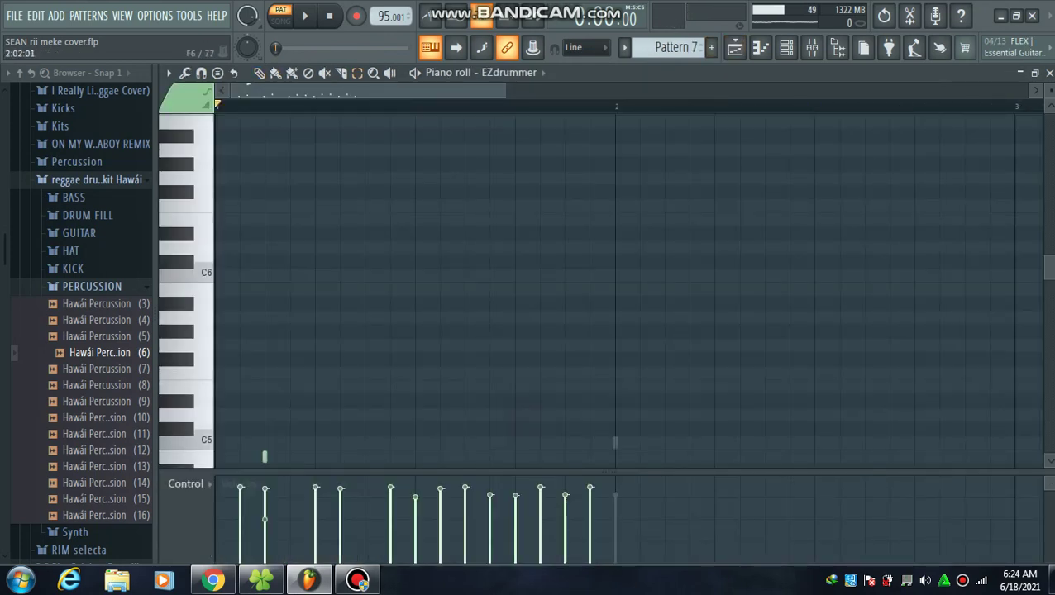
scroll(603, 290, down, 10)
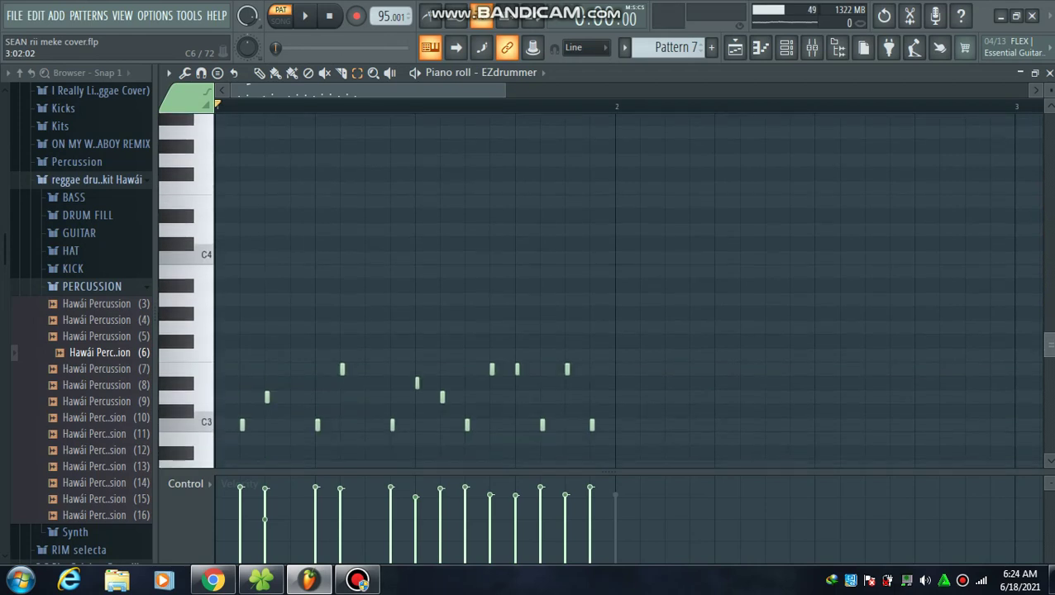
scroll(603, 289, up, 3)
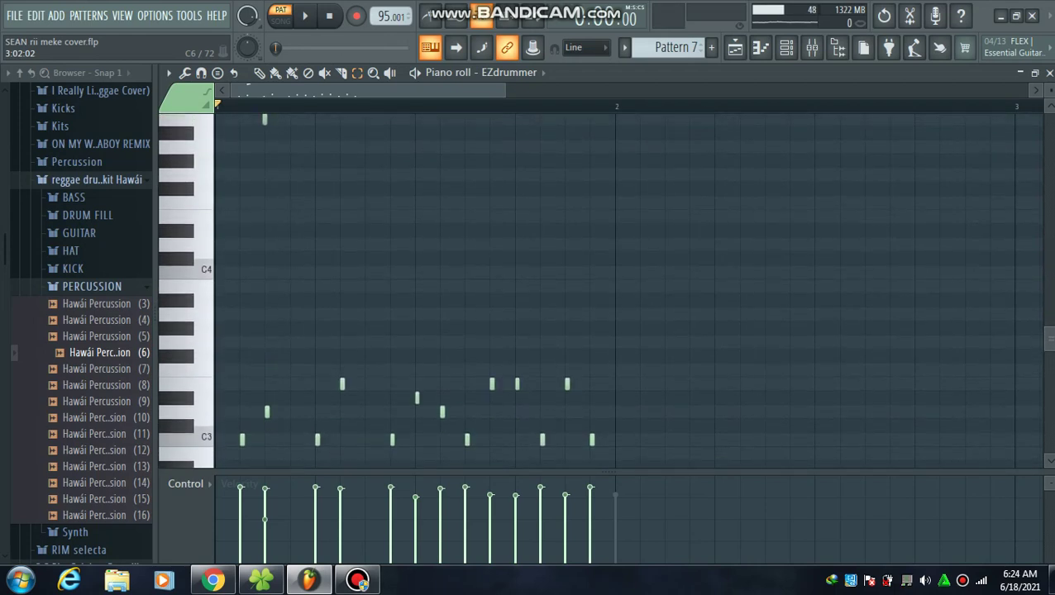
key(space)
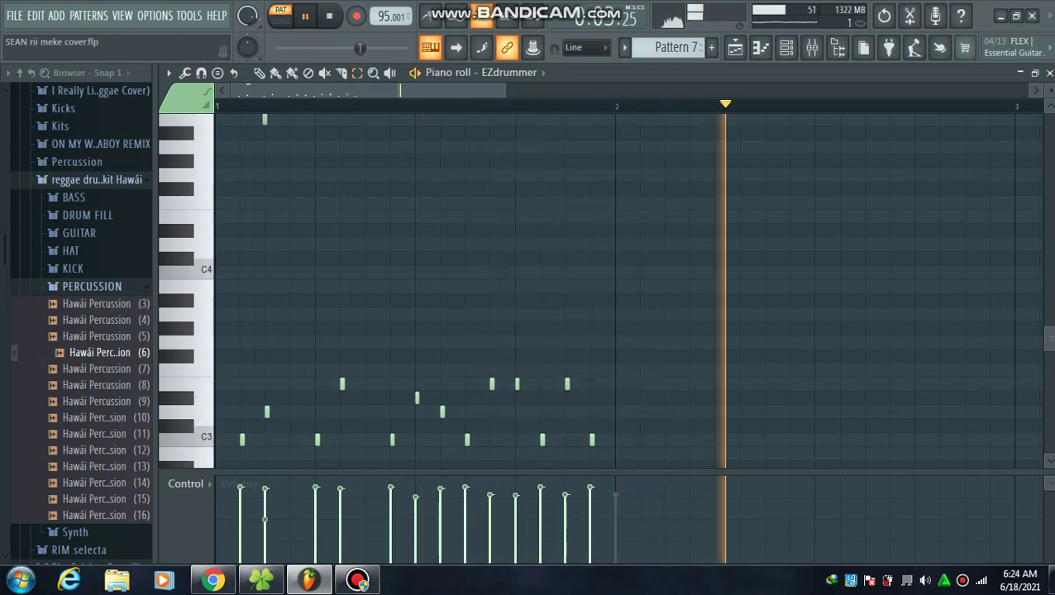
key(space)
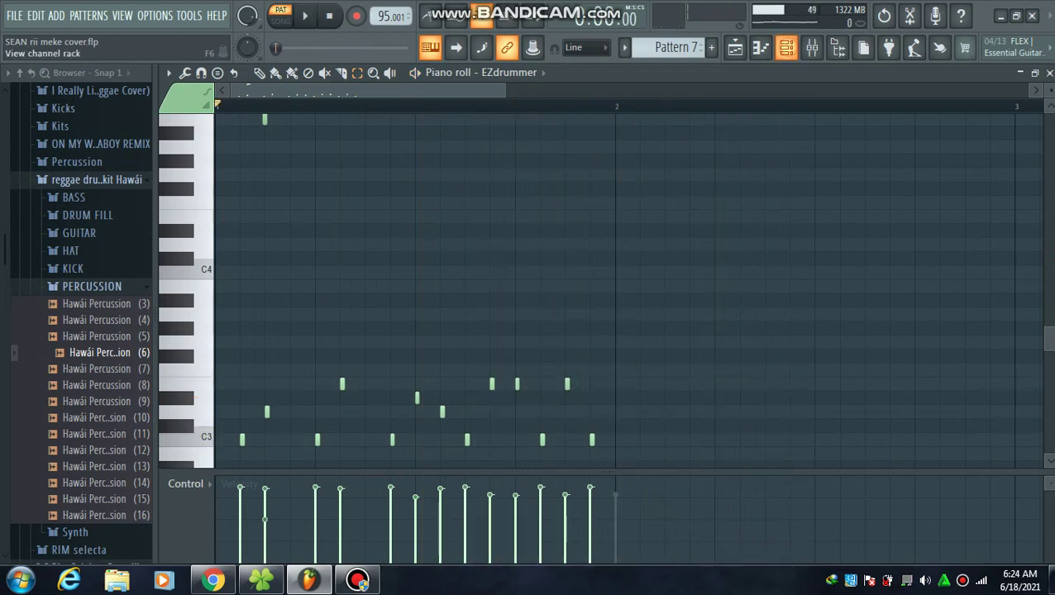
Show the Fire Roll Snare sample channel used in Pattern 7 and return to the playlist.
click(787, 47)
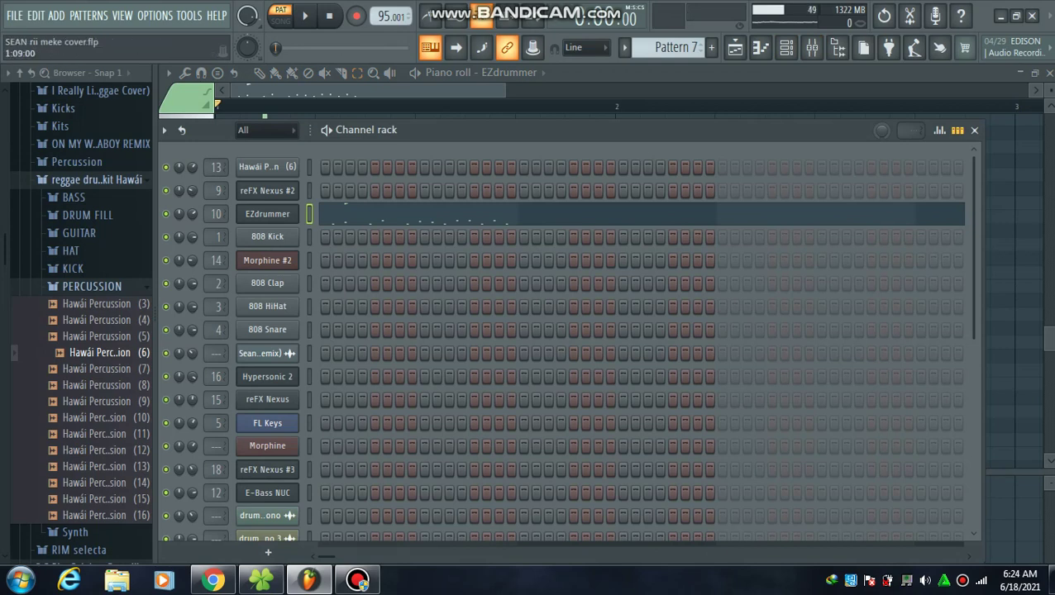
scroll(522, 513, down, 5)
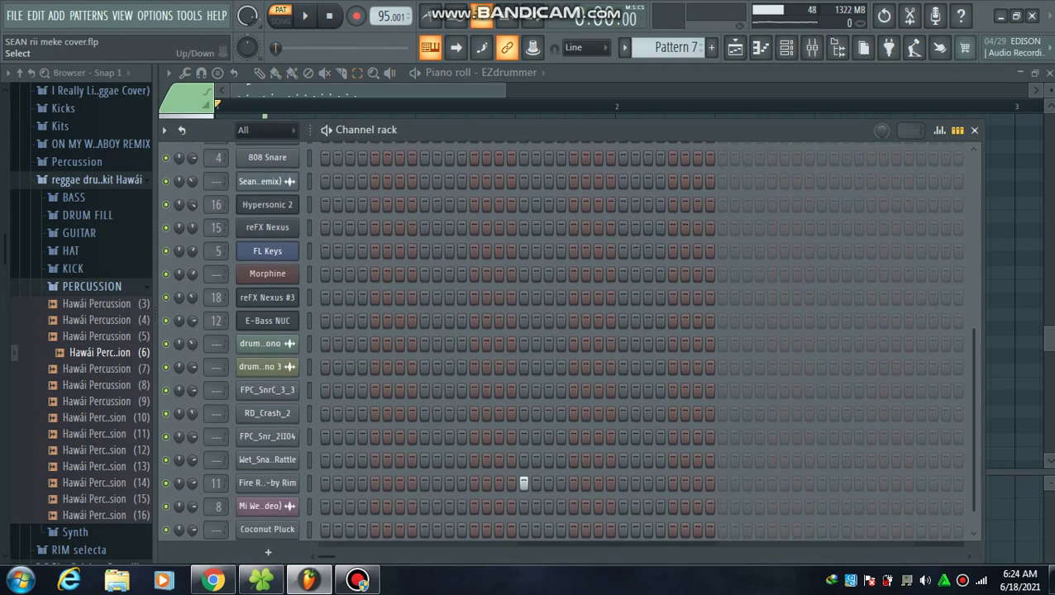
click(258, 483)
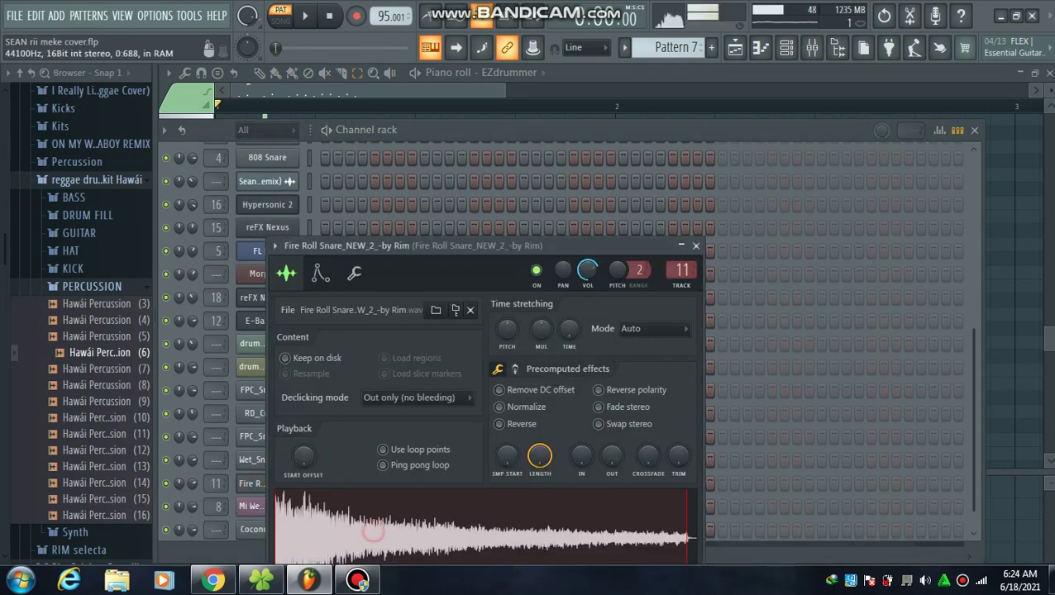
click(735, 48)
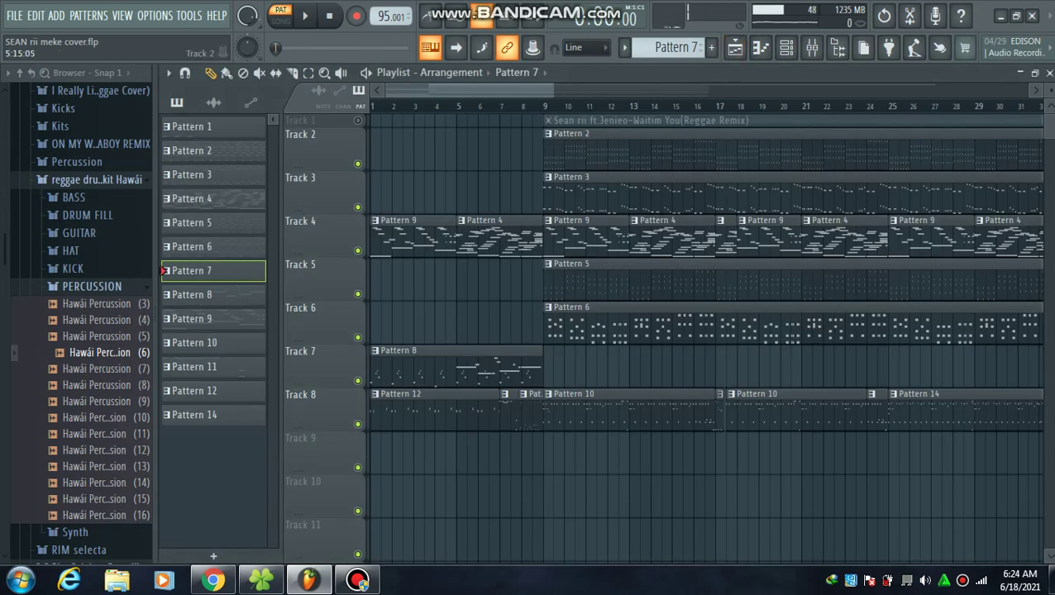
Open Pattern 3 from track 3 in the piano roll, show its notes from bar 1 and select bars 1 to 8.
double_click(572, 199)
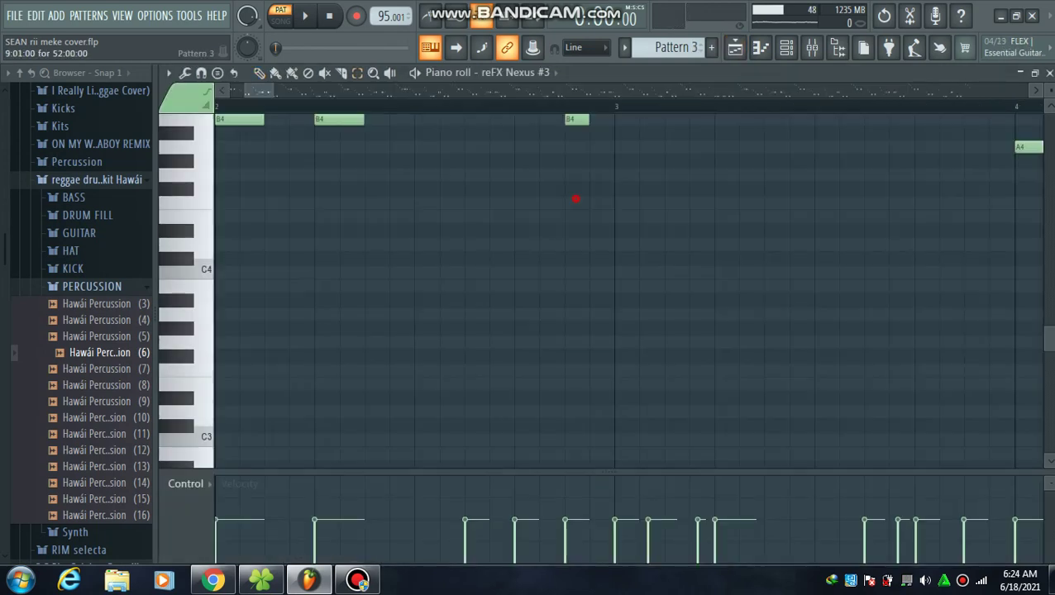
drag(258, 90, 758, 90)
scroll(604, 289, up, 6)
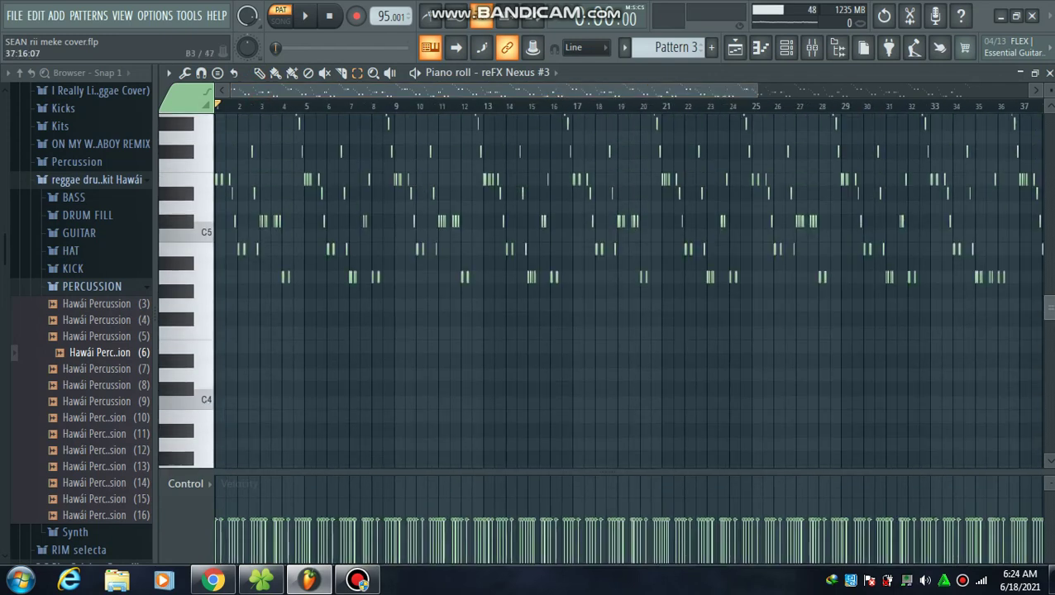
drag(758, 90, 449, 90)
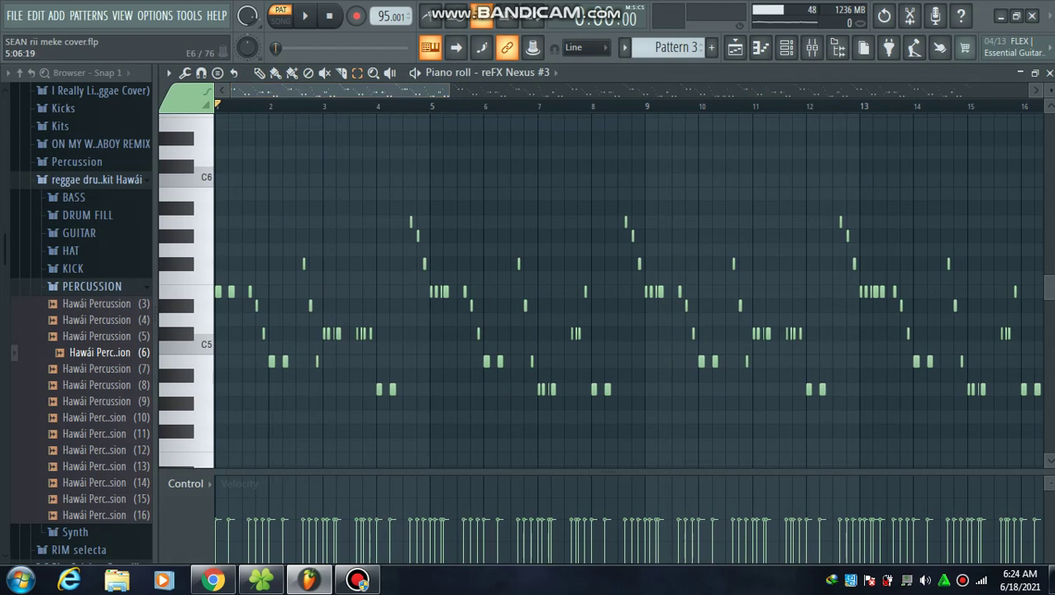
drag(646, 106, 216, 106)
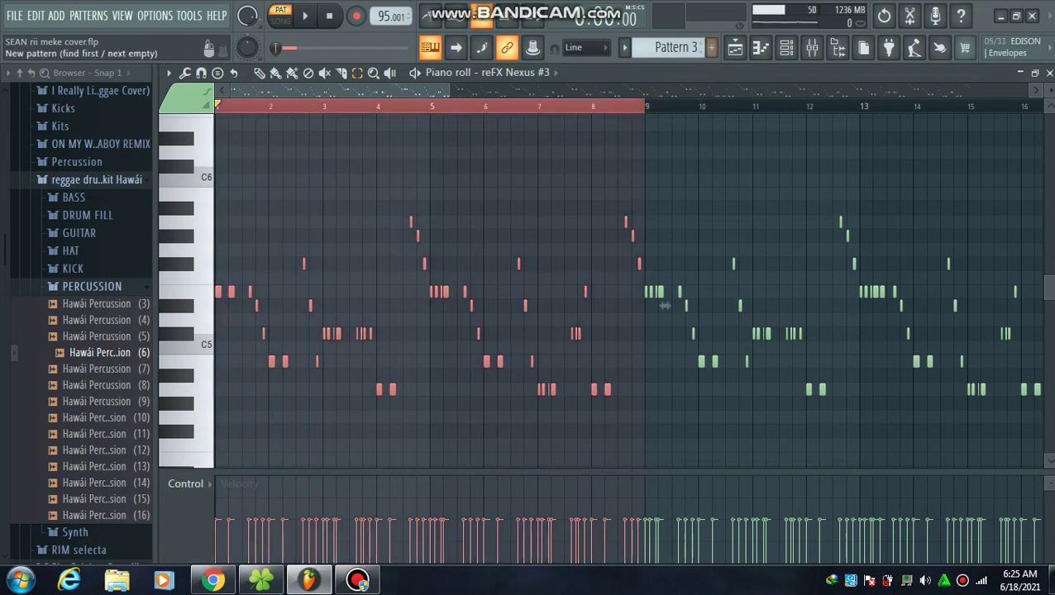
Show the E-Bass NUC and reFX Nexus #3 instruments of Pattern 3, including the loaded PL Mute Guitars 1 preset.
click(786, 47)
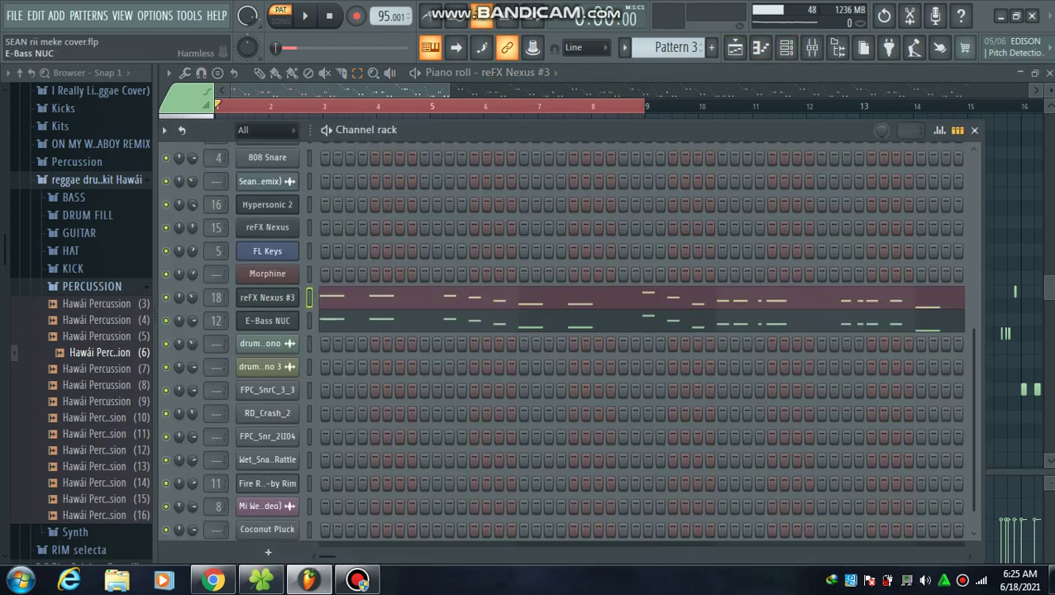
click(252, 322)
click(397, 129)
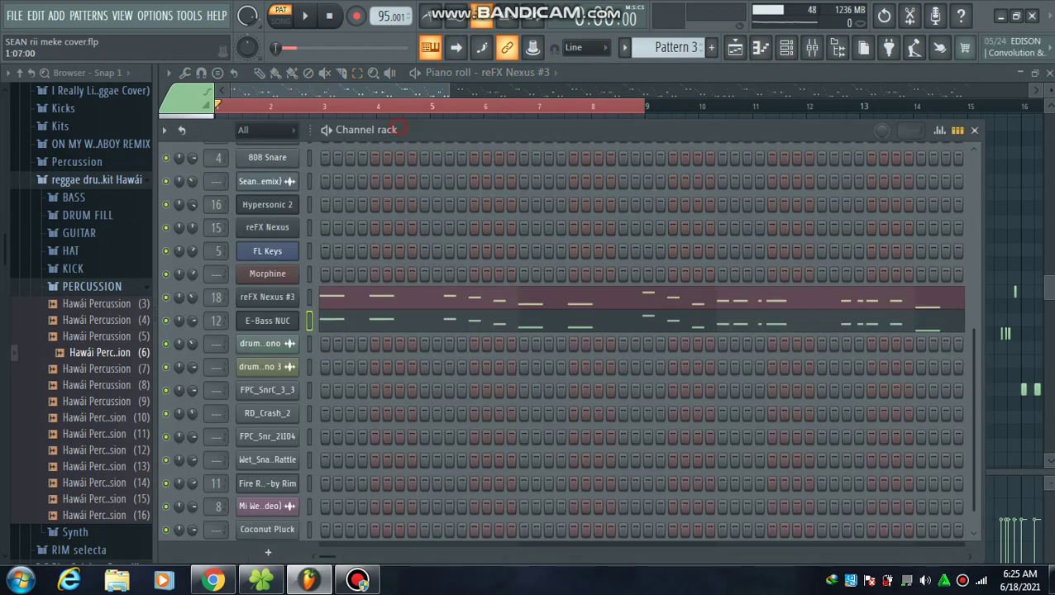
click(260, 295)
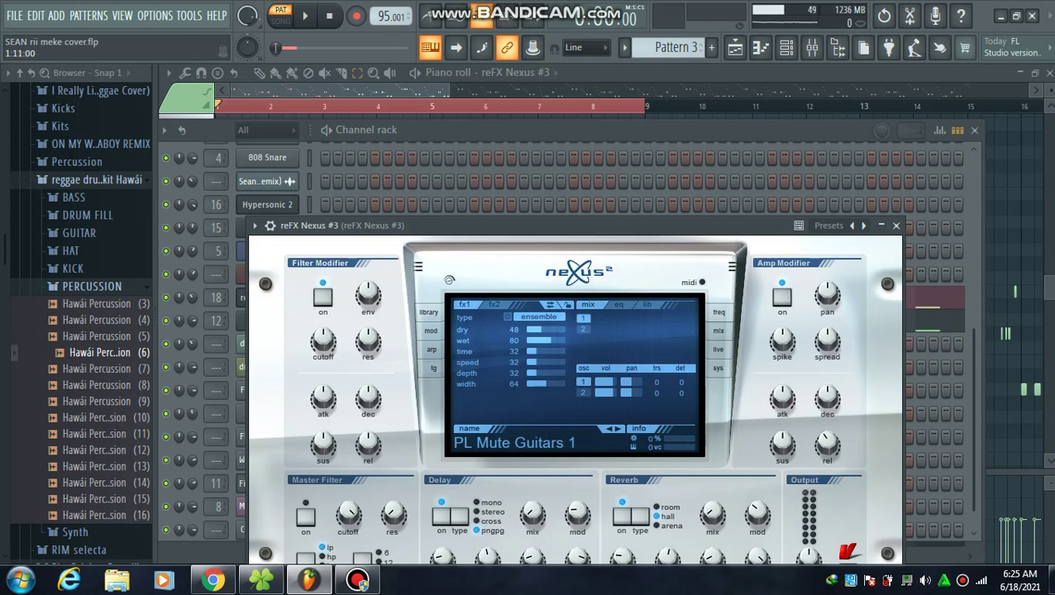
click(397, 129)
Play back the selected bars of Pattern 3, show them in the piano roll and return to the playlist.
key(space)
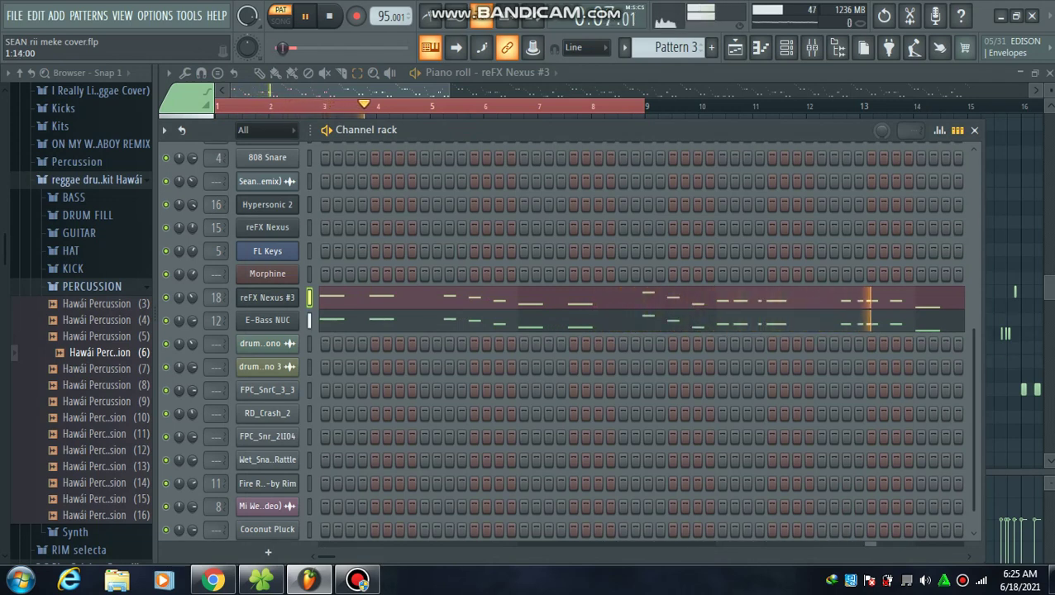
click(735, 48)
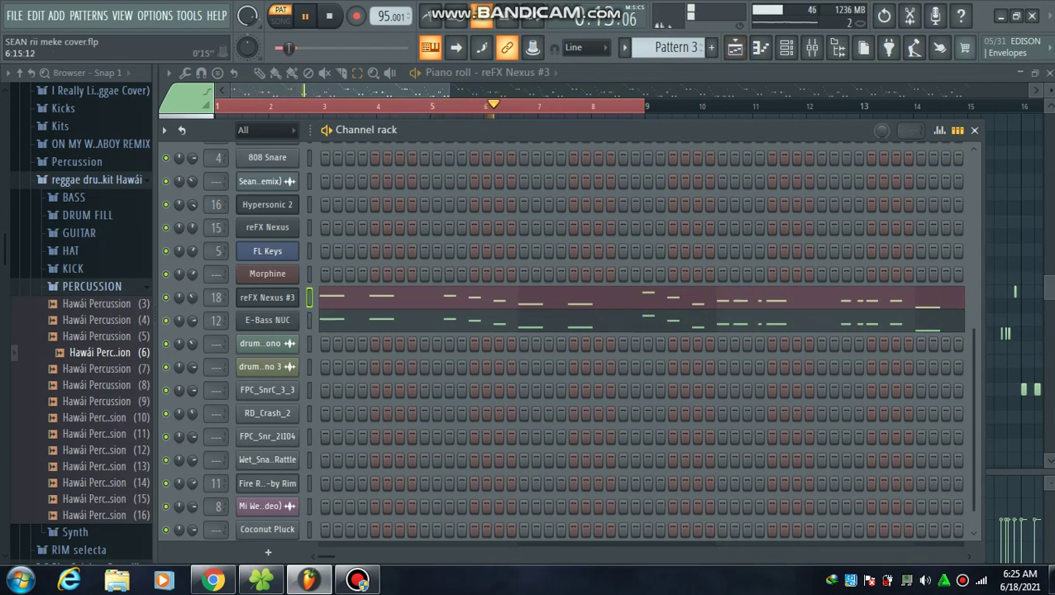
click(427, 86)
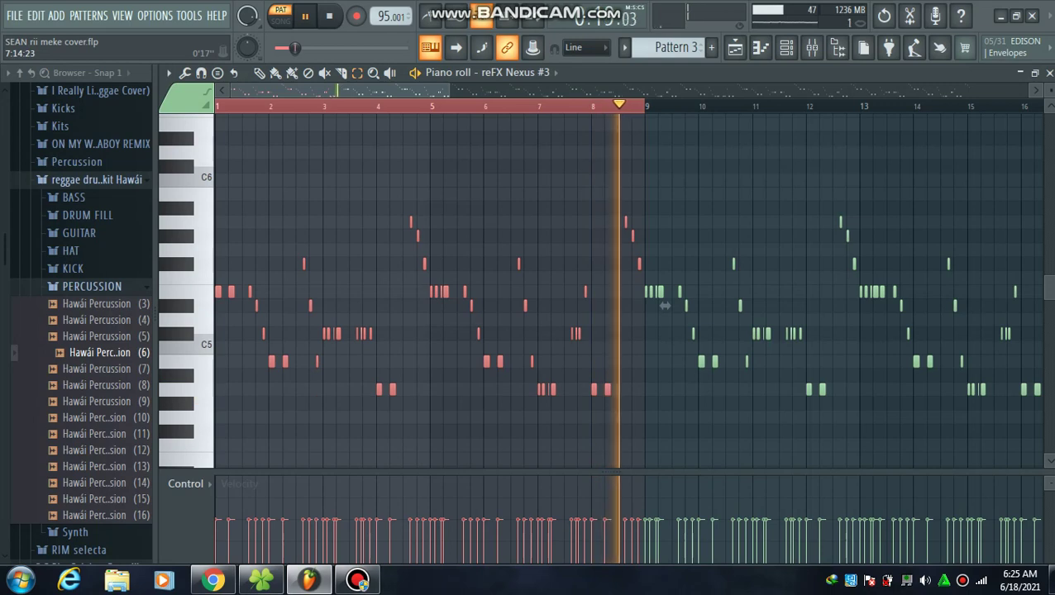
key(space)
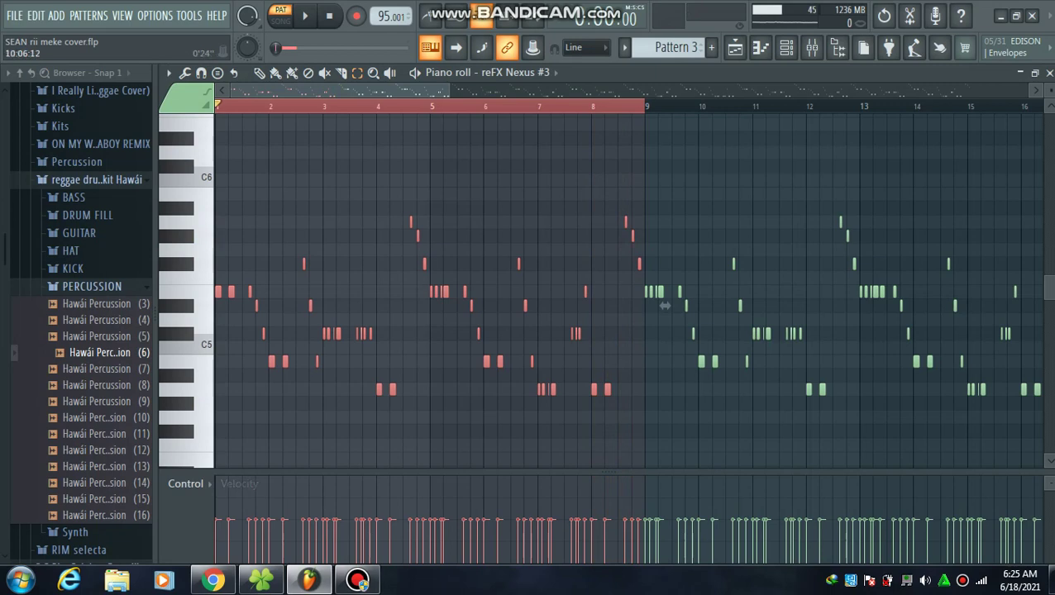
click(735, 47)
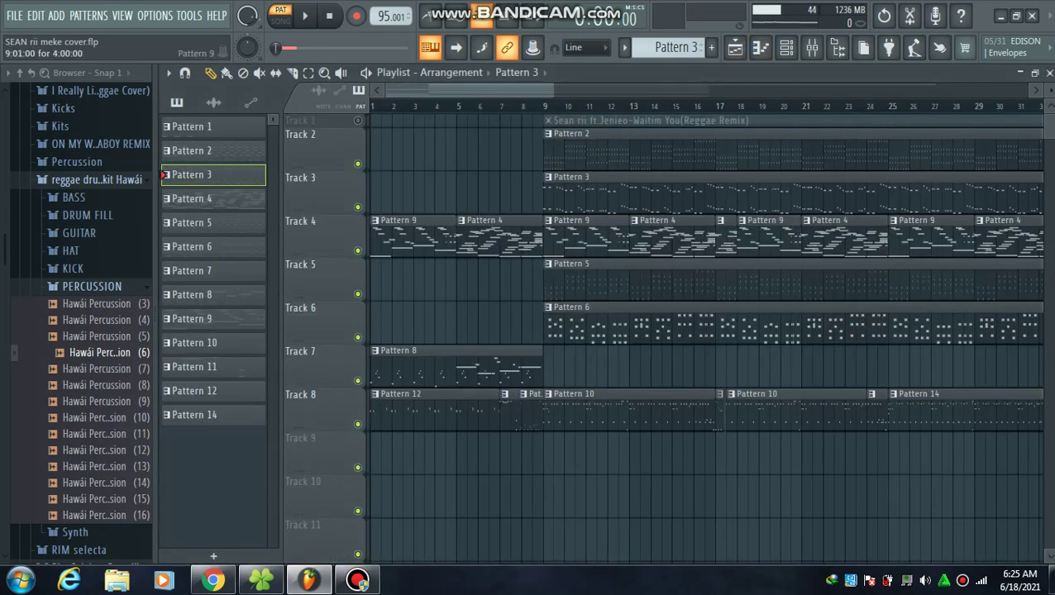
Open Pattern 2 from track 2 in the piano roll, play back its notes and return to the playlist.
click(563, 155)
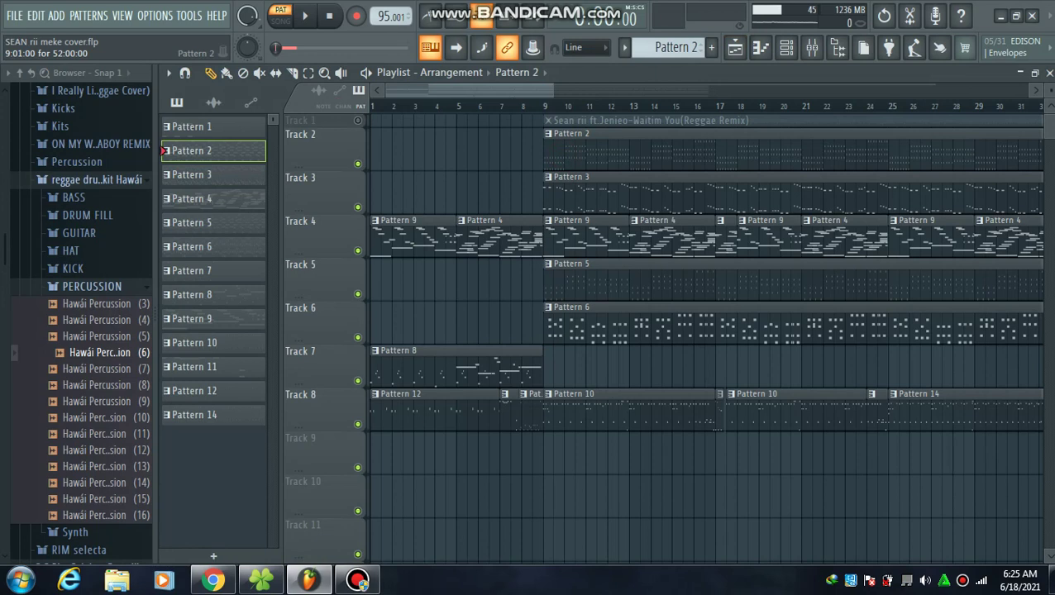
double_click(563, 154)
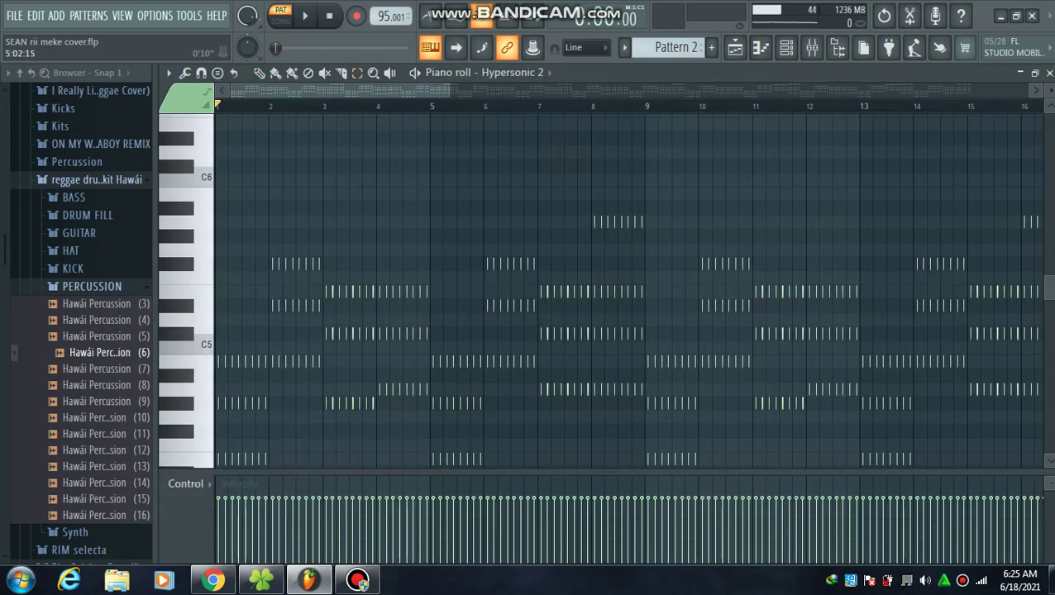
click(306, 15)
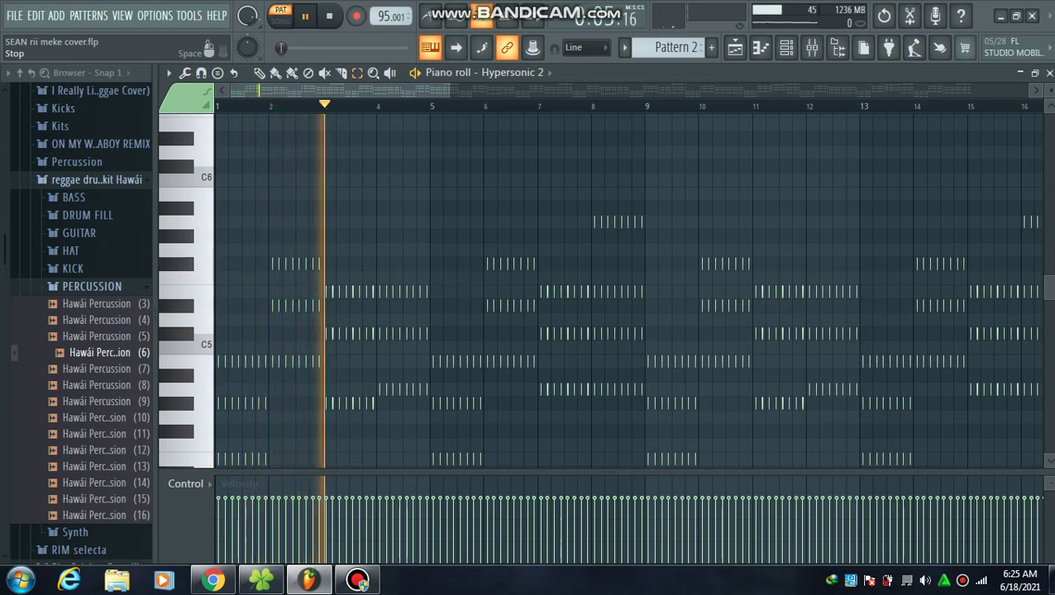
key(space)
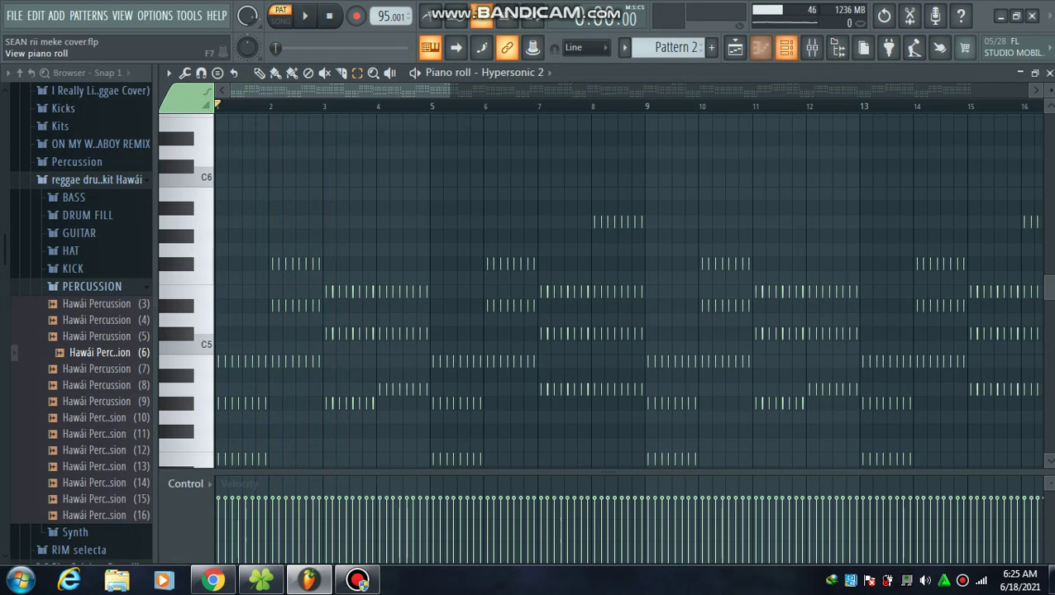
click(735, 47)
Open Pattern 5 in the piano roll, show its reFX Nexus instrument, play the pattern back and return to the playlist.
double_click(564, 289)
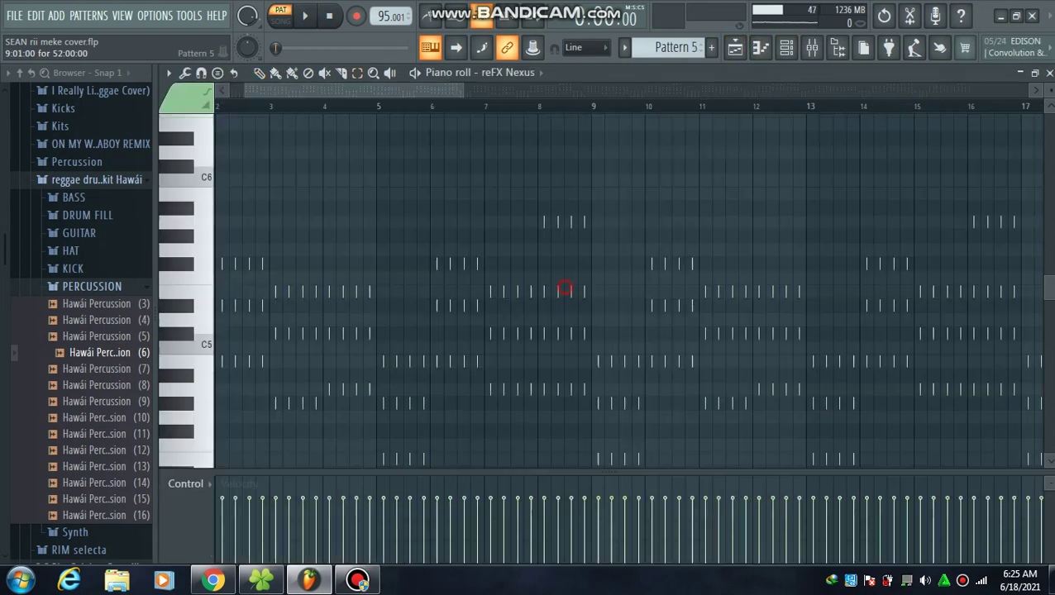
click(787, 48)
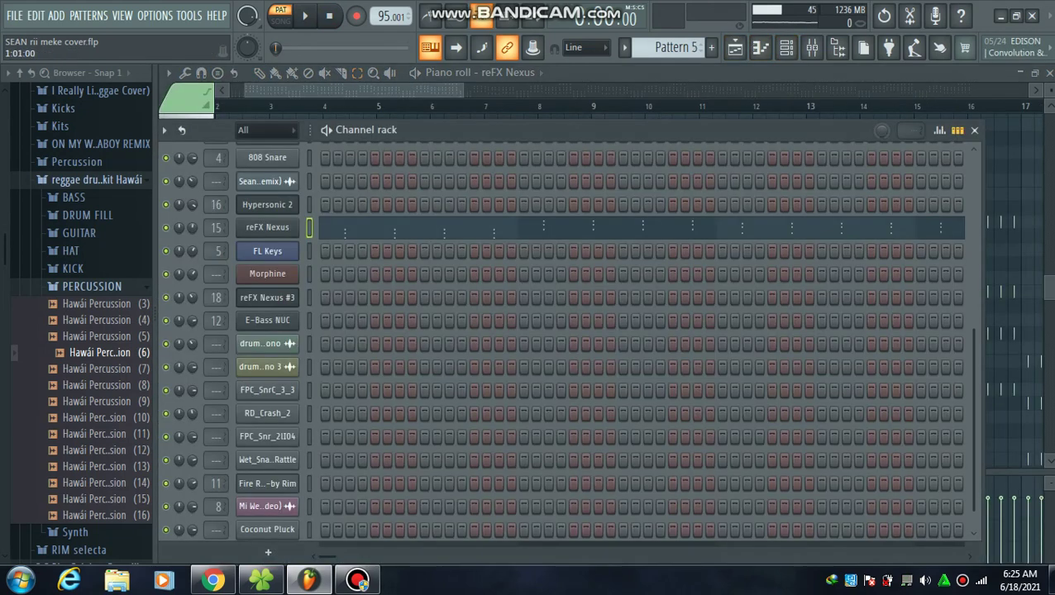
click(267, 228)
click(305, 16)
click(677, 73)
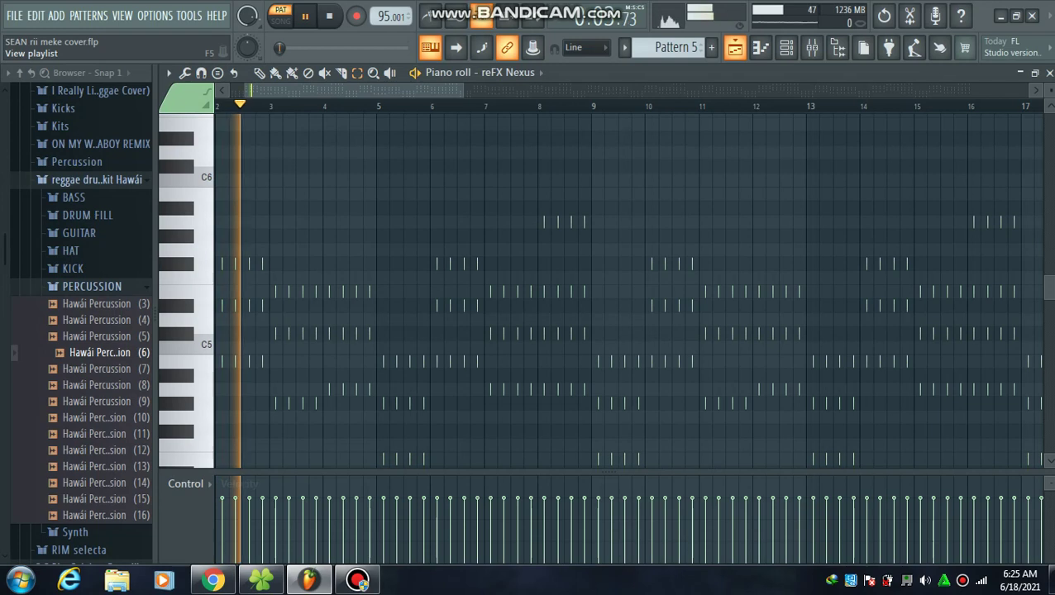
click(735, 47)
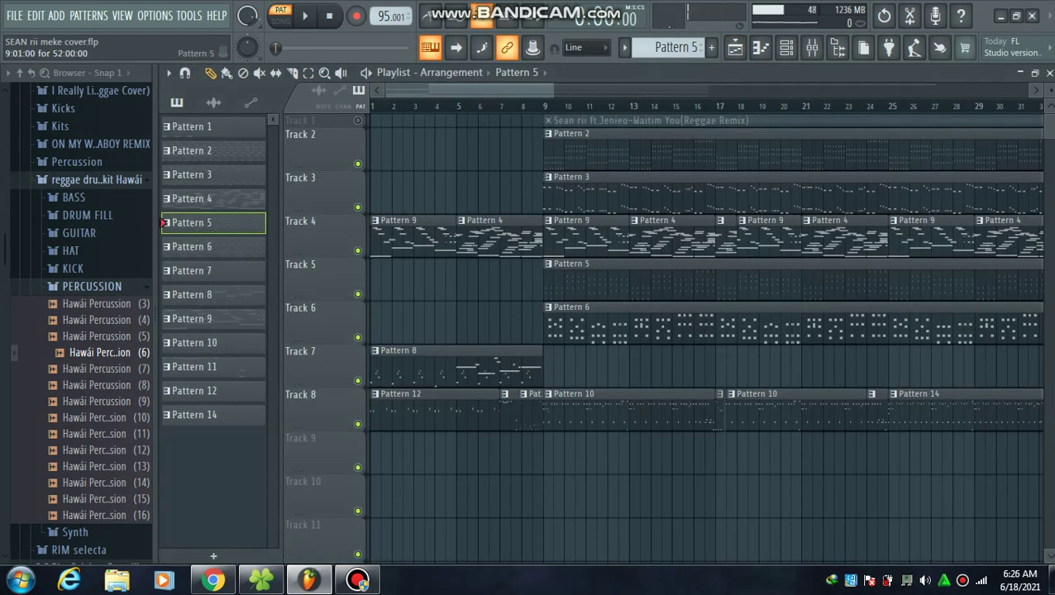
Open Pattern 6 from track 6 in the piano roll, play back its notes and return to the playlist.
double_click(568, 317)
key(space)
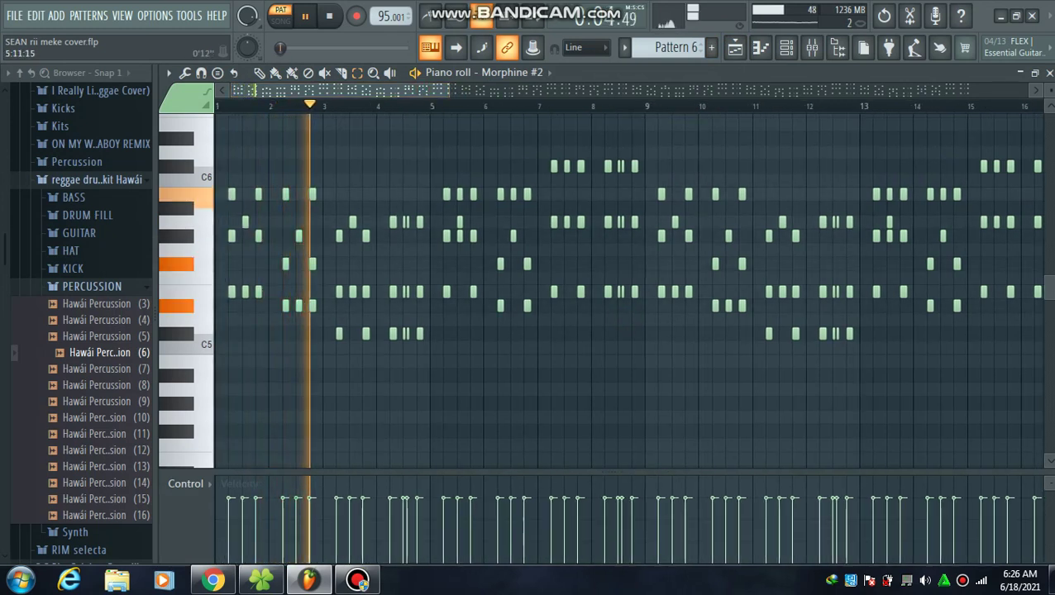
key(space)
click(735, 47)
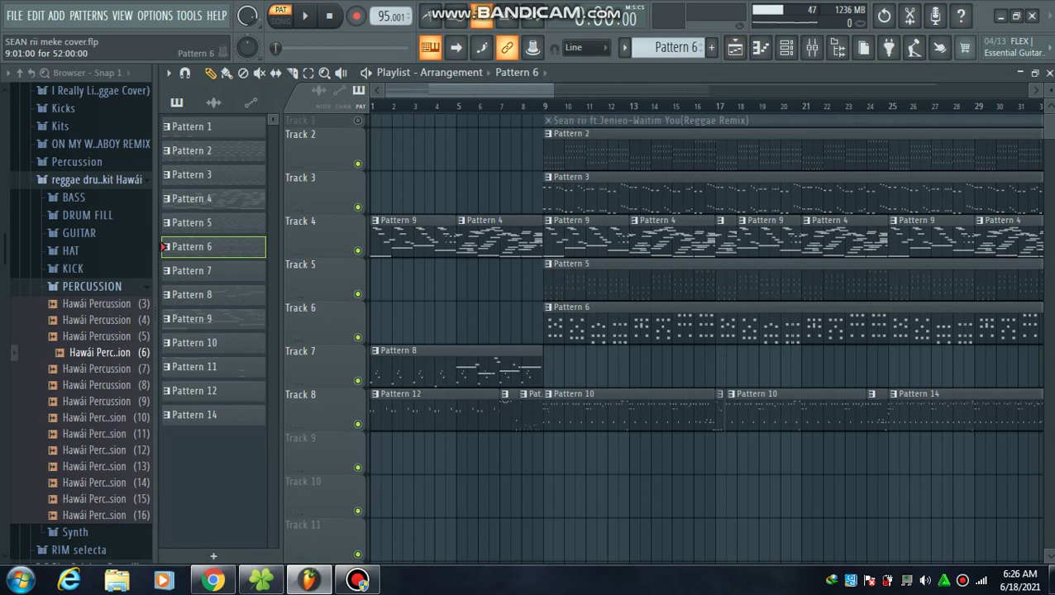
Open Pattern 10 from track 8 in the piano roll, play back its EZdrummer notes and return to the playlist.
double_click(566, 403)
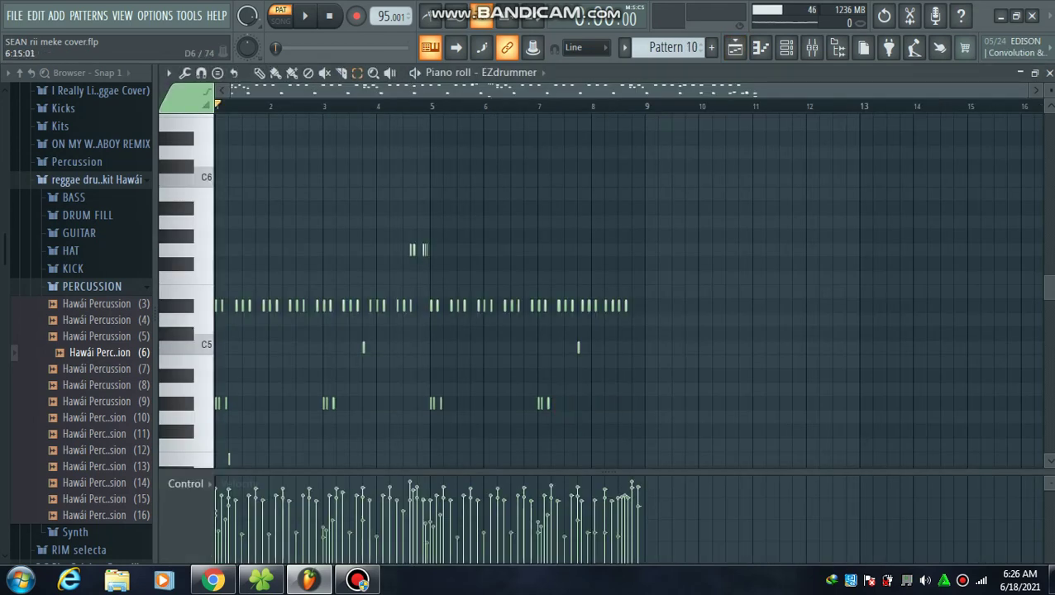
drag(1026, 90, 691, 91)
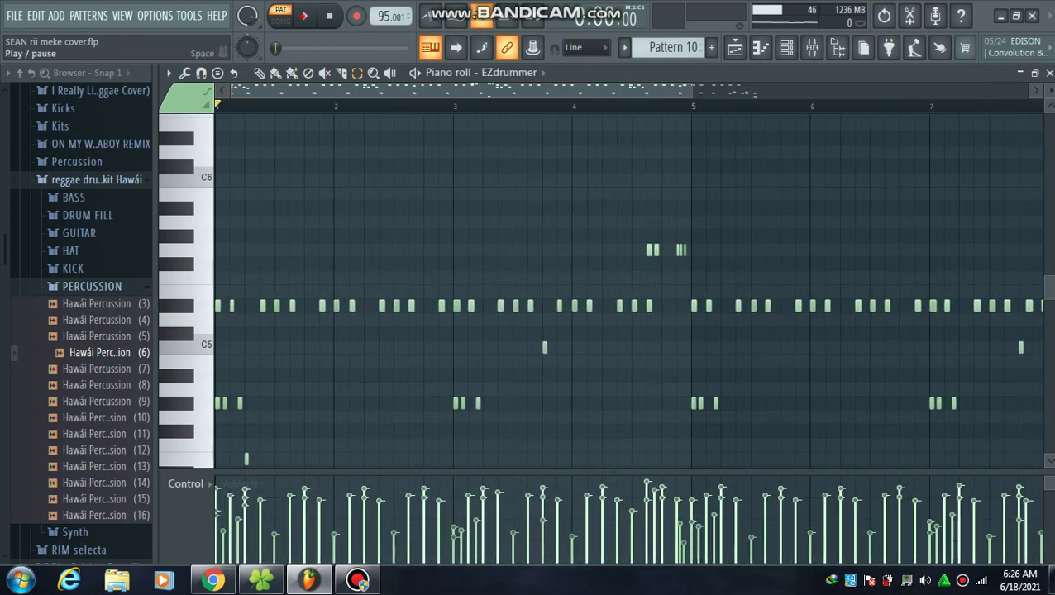
click(304, 16)
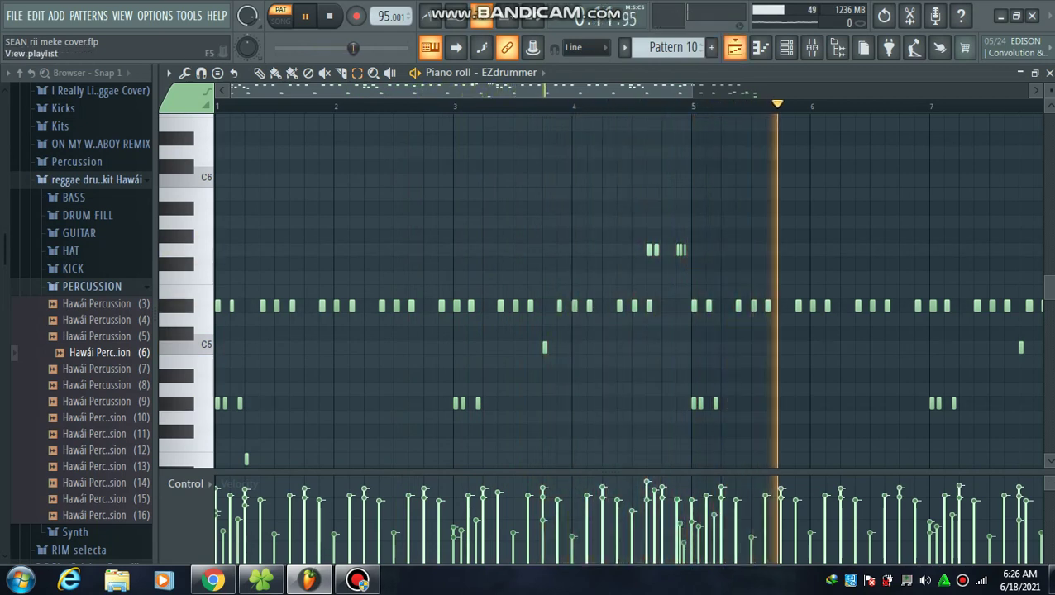
click(734, 47)
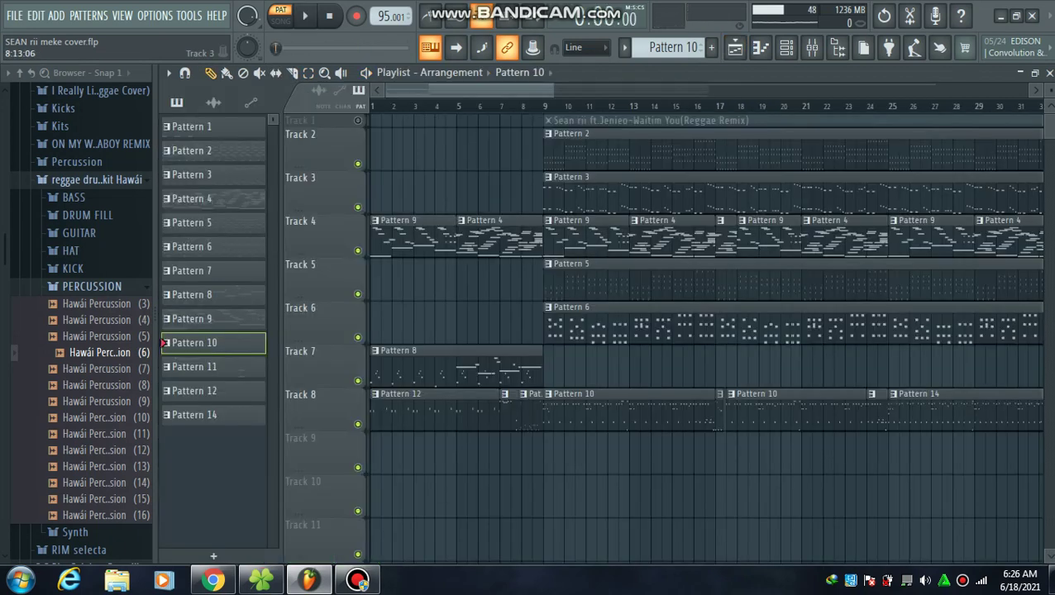
Play the full arrangement in song mode and show the channel rack's instruments during playback before returning to the playlist.
drag(551, 90, 868, 90)
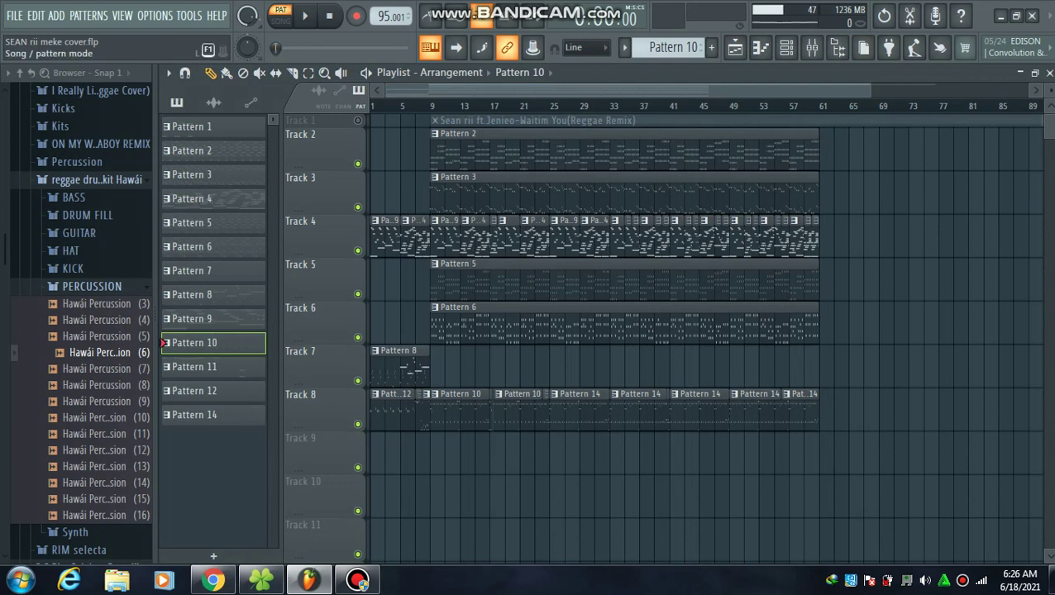
key(space)
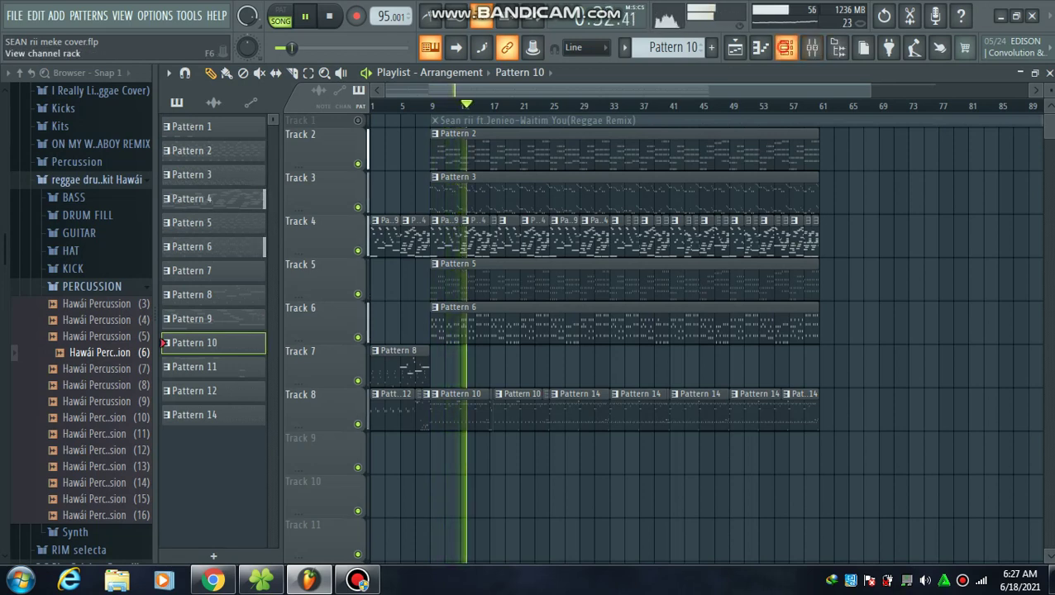
click(786, 48)
drag(974, 414, 974, 223)
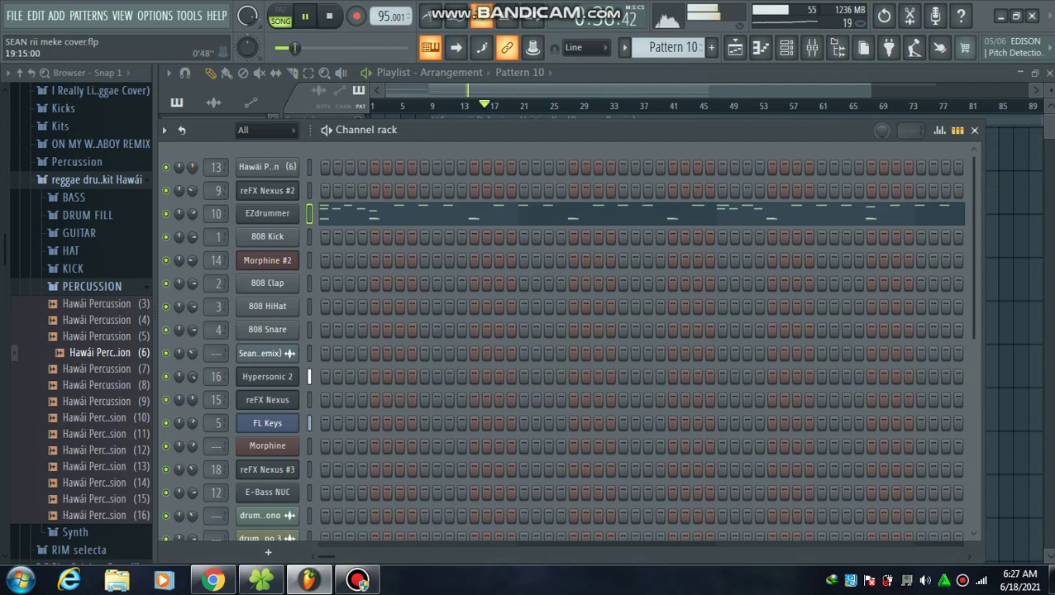
click(734, 48)
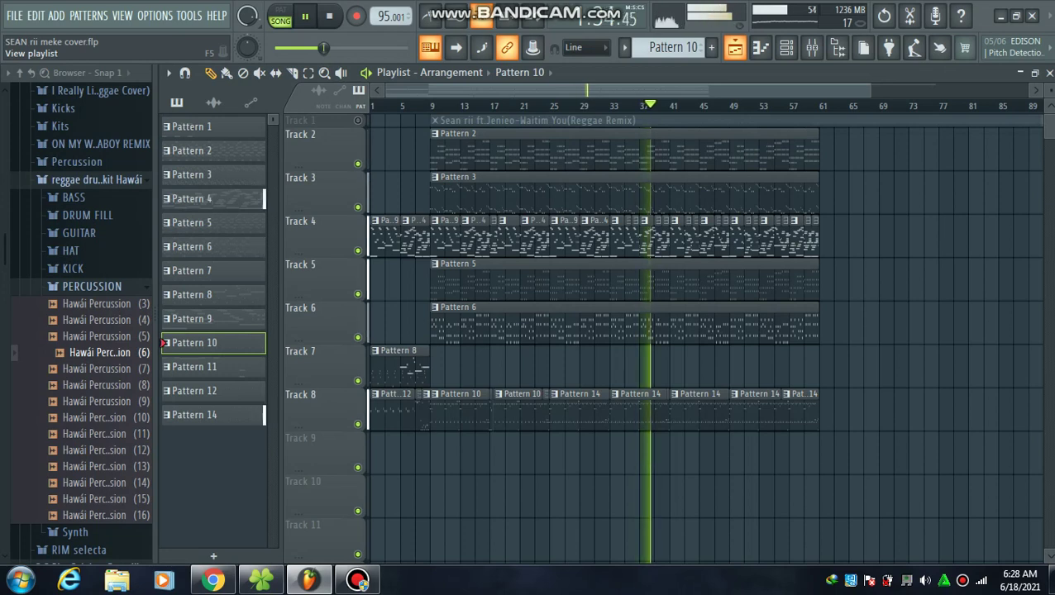
Select the whole arrangement from bar 1 to the end of the patterns, clear that selection and replay the song from the start.
drag(819, 106, 371, 105)
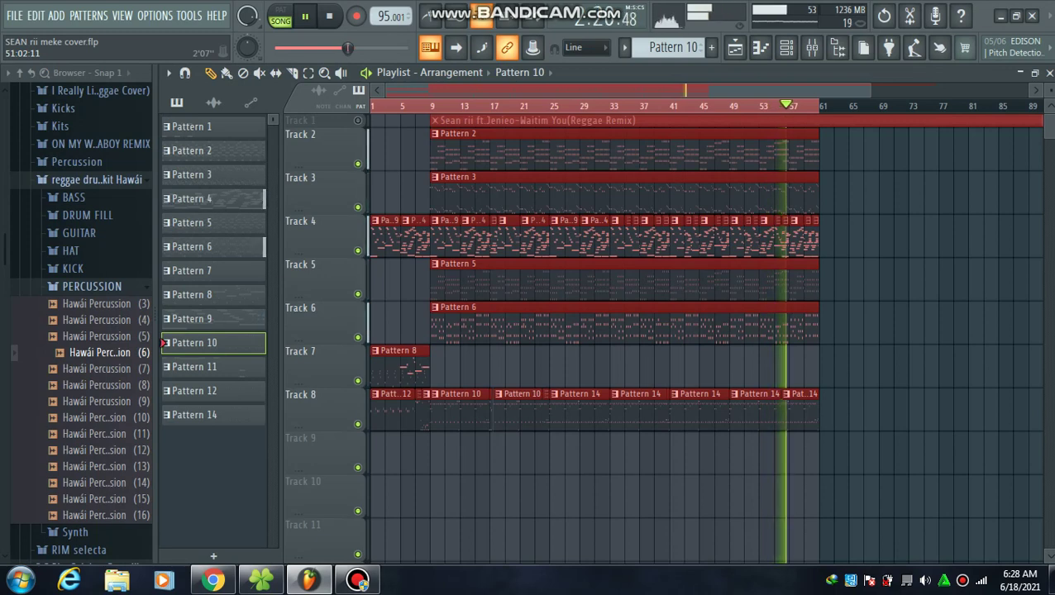
key(space)
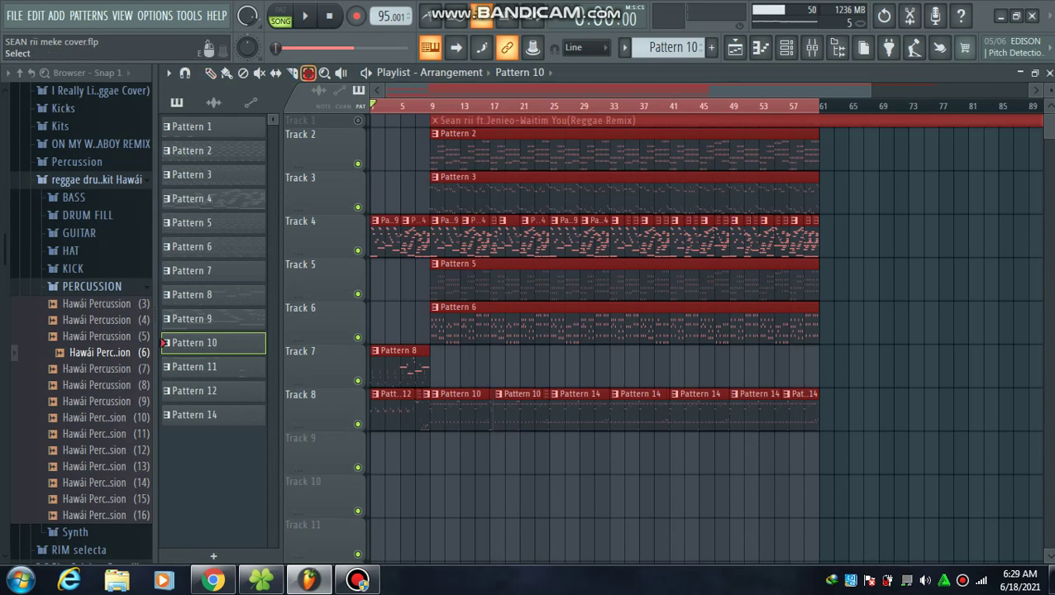
key(ctrl+d)
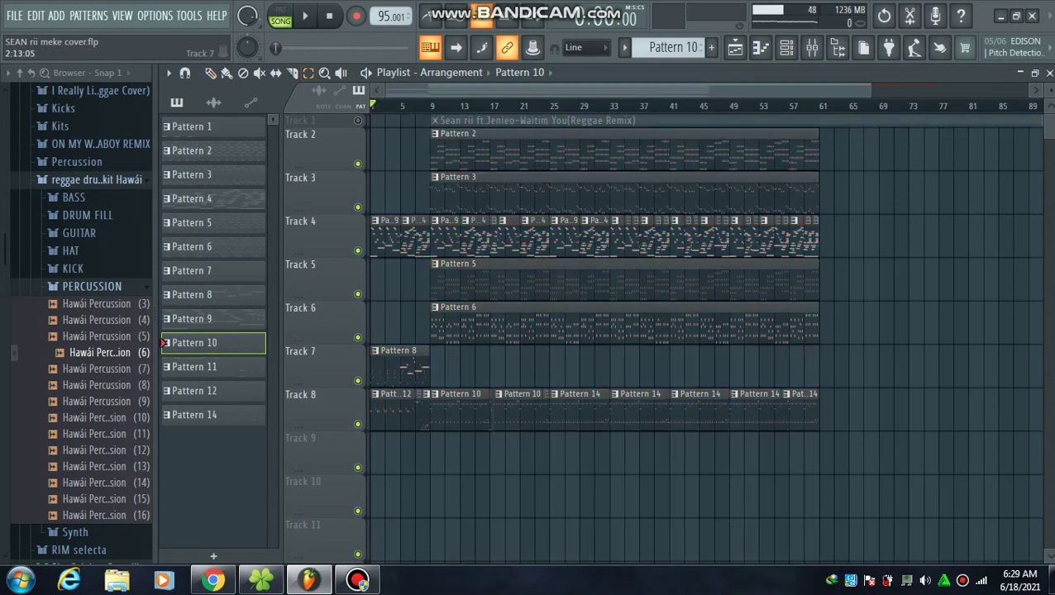
key(space)
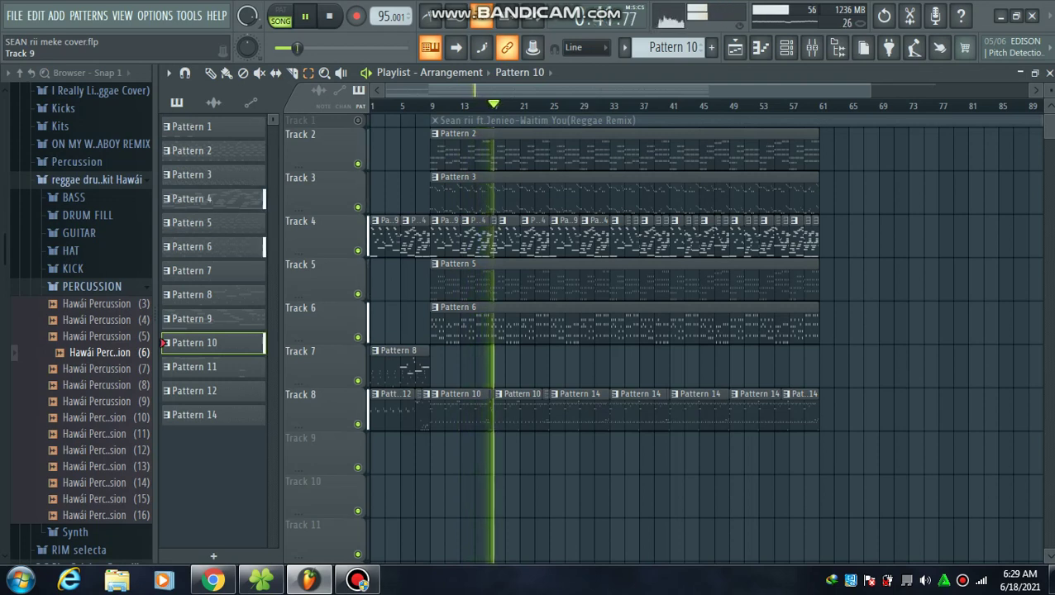
key(space)
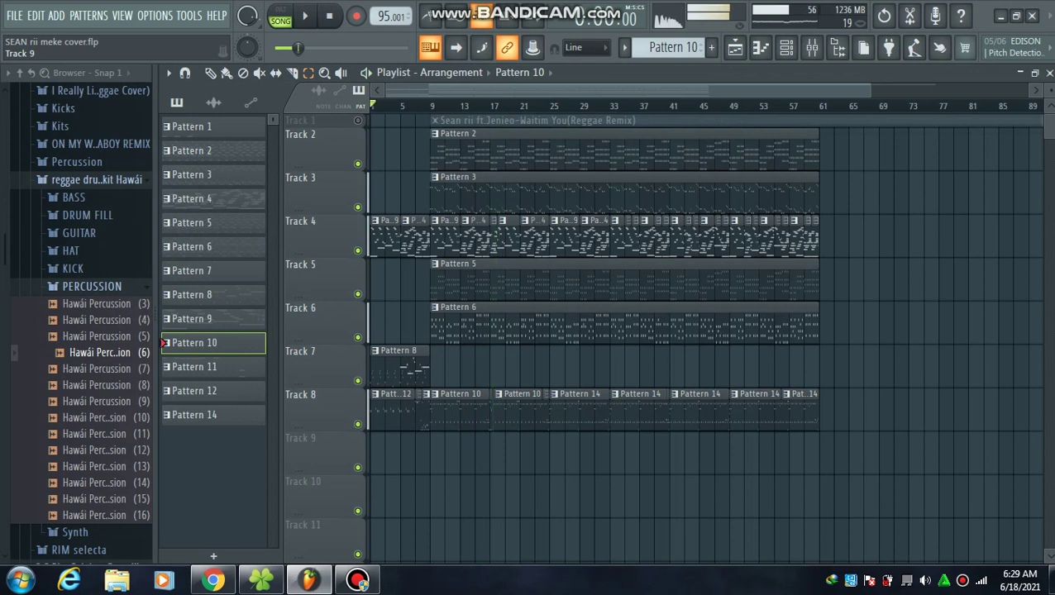